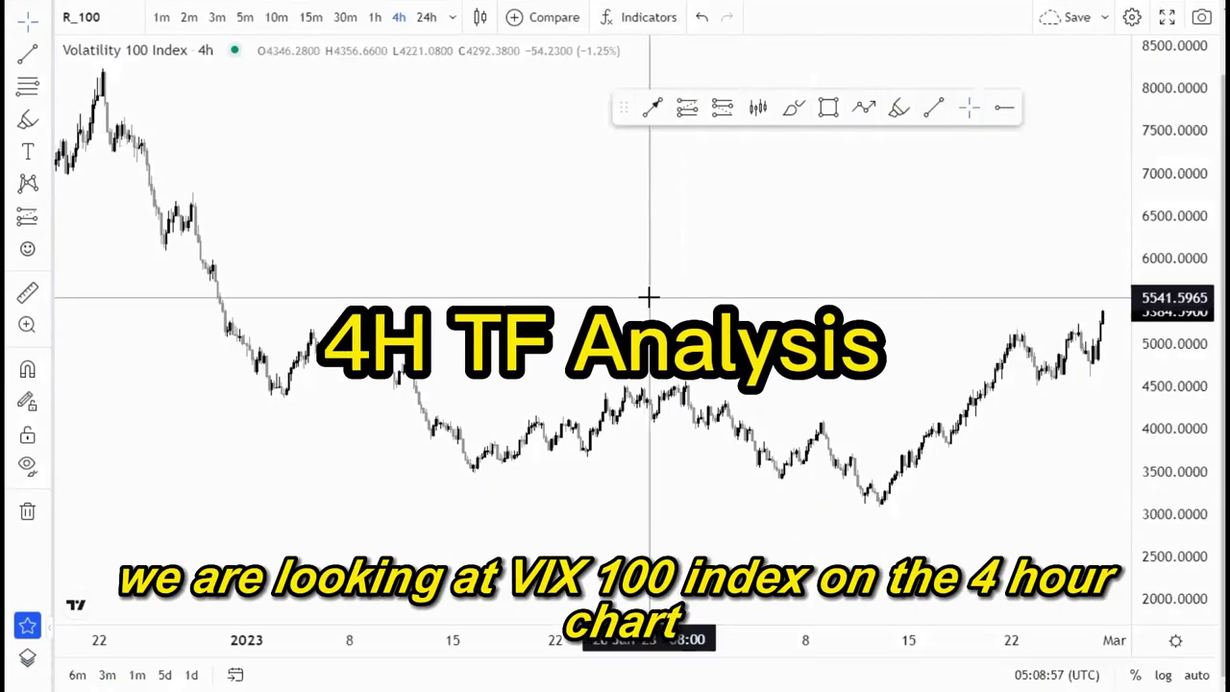
- Mark the swing highs and lows of the late December 2022 to mid-January 2023 downtrend with highlighter dots
{"action": "left_click_drag", "start_coordinate": [711, 310], "coordinate": [1001, 394]}
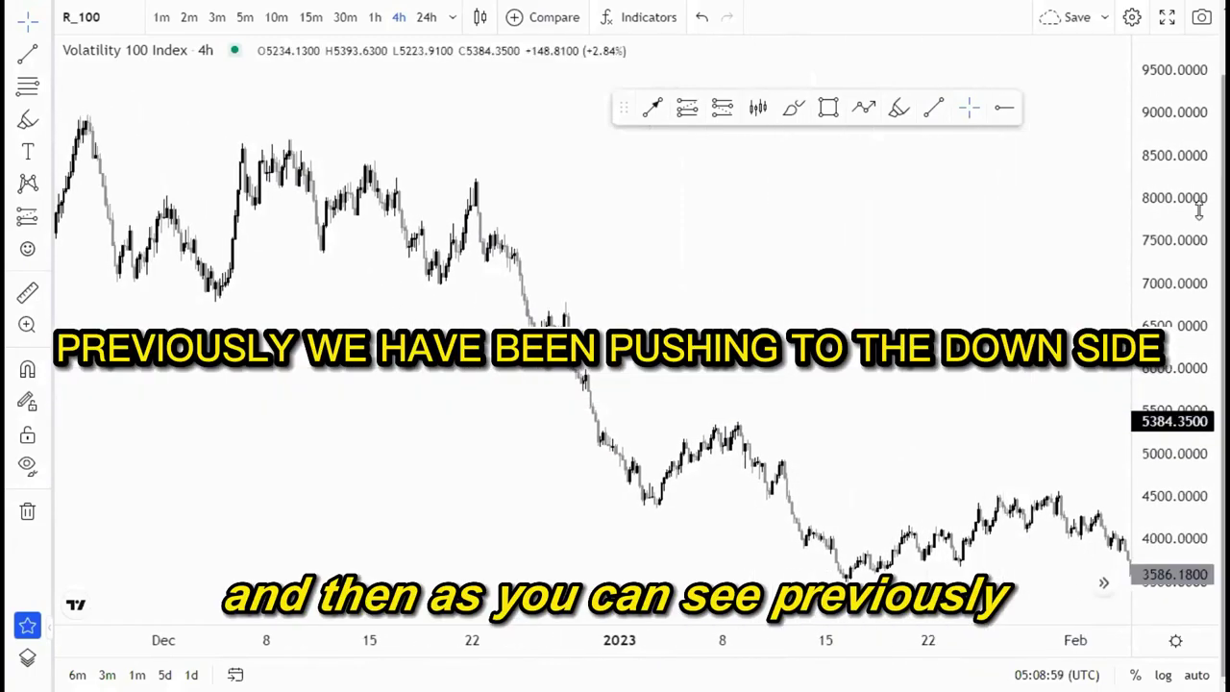
{"action": "left_click_drag", "start_coordinate": [1200, 209], "coordinate": [1114, 305]}
{"action": "left_click_drag", "start_coordinate": [771, 330], "coordinate": [701, 284]}
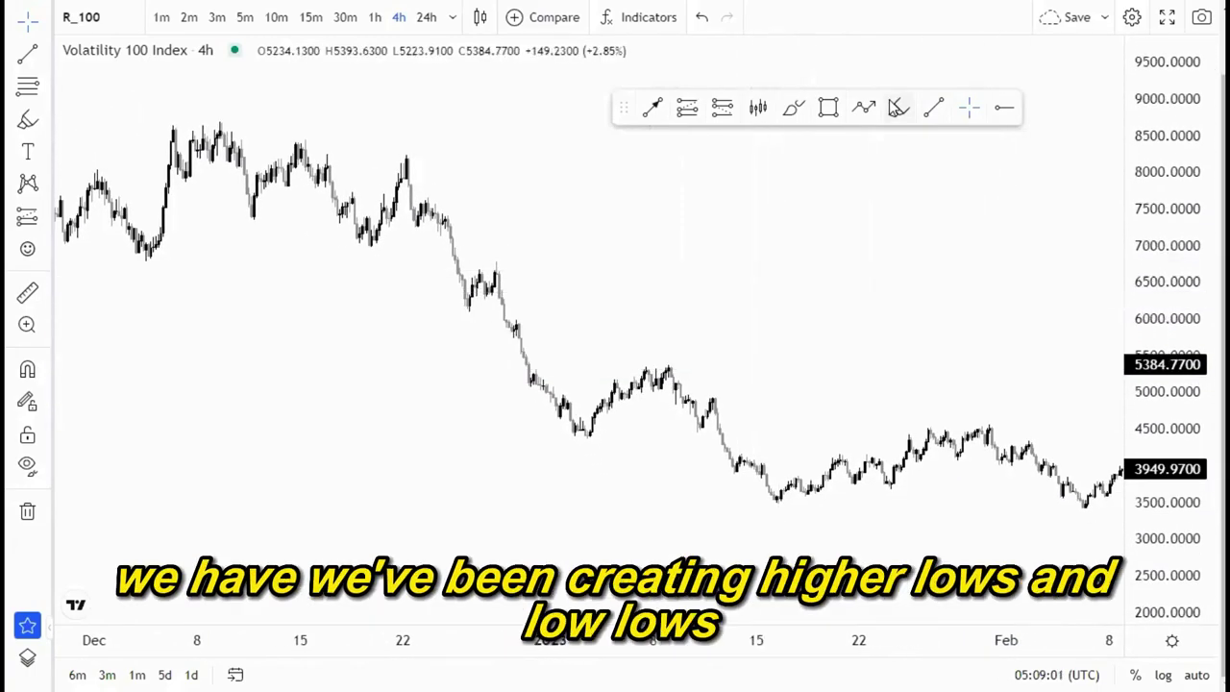
{"action": "left_click", "coordinate": [407, 152]}
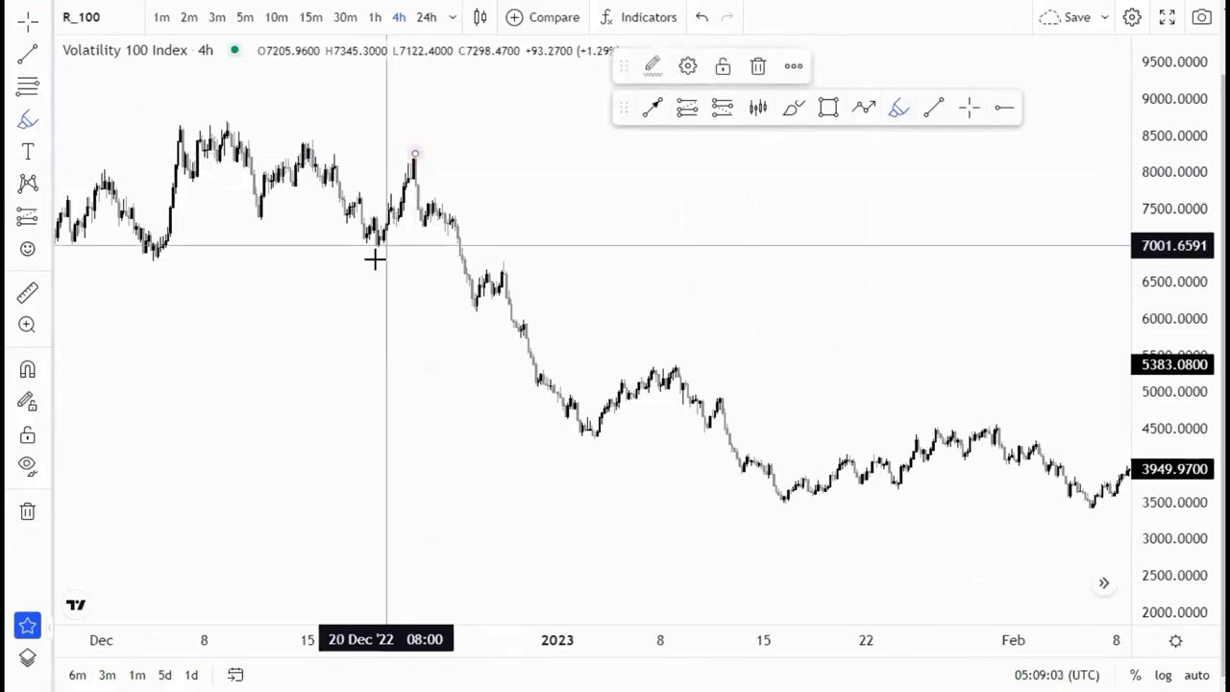
{"action": "left_click", "coordinate": [375, 250]}
{"action": "left_click", "coordinate": [503, 259]}
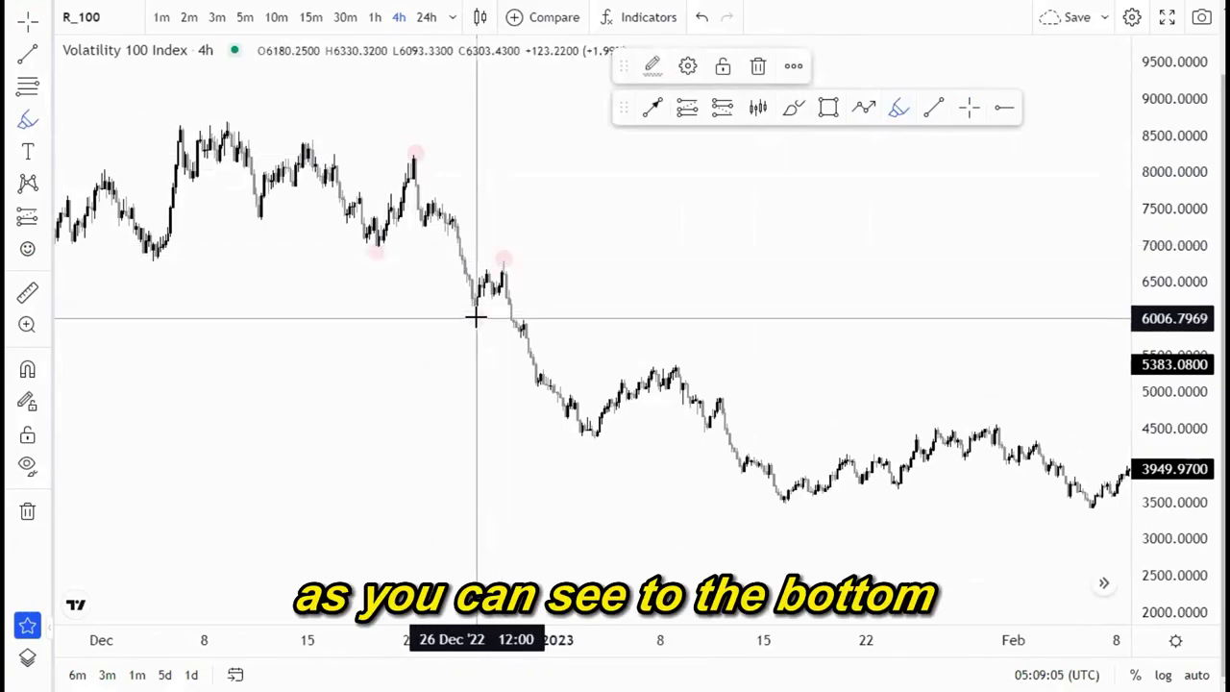
{"action": "left_click", "coordinate": [475, 316]}
{"action": "left_click", "coordinate": [600, 437]}
{"action": "left_click", "coordinate": [676, 362]}
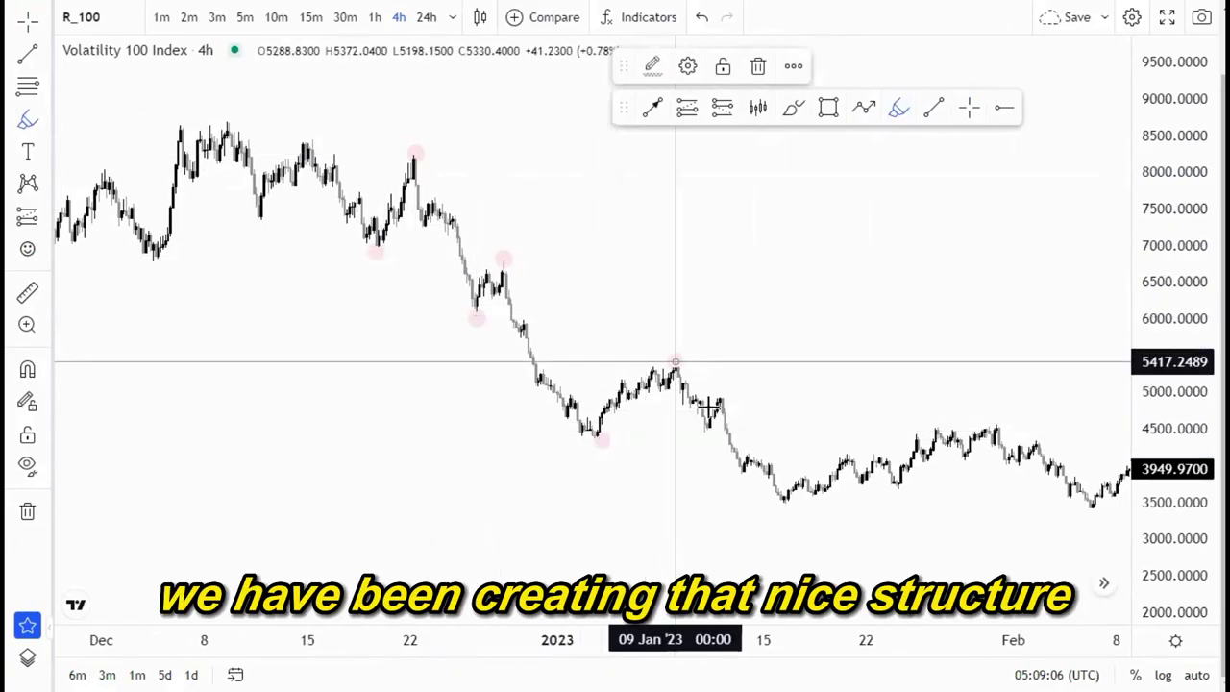
{"action": "left_click", "coordinate": [725, 393]}
{"action": "left_click", "coordinate": [703, 438]}
{"action": "left_click", "coordinate": [743, 446]}
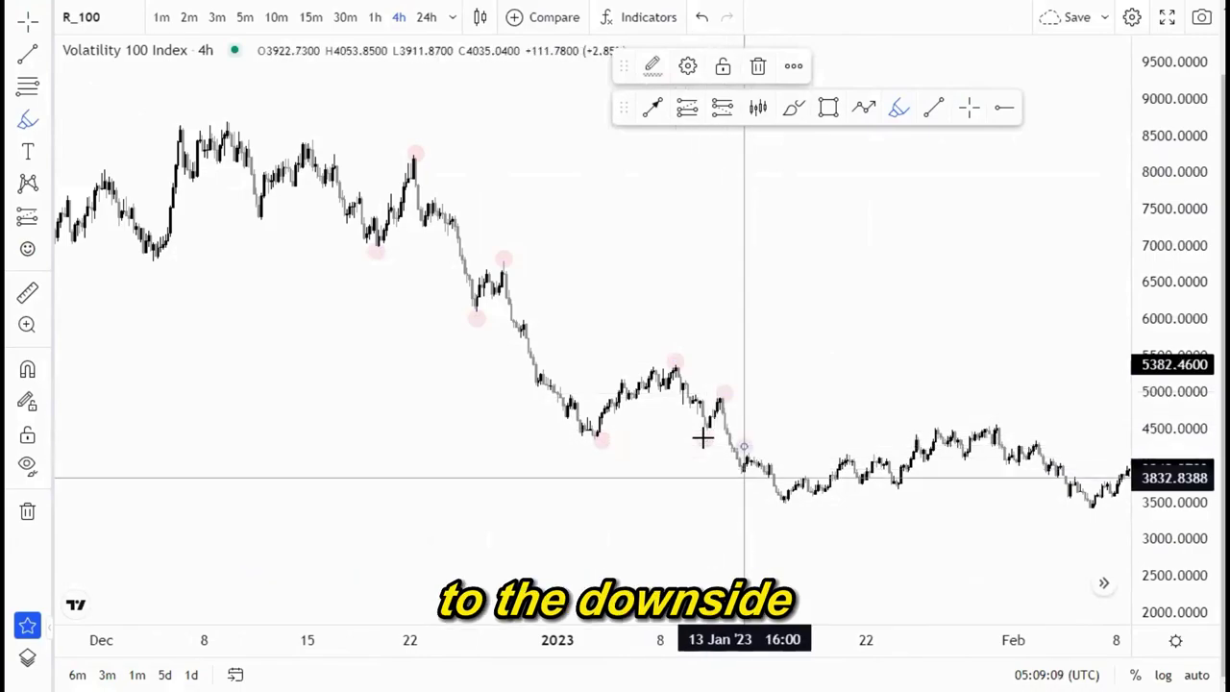
{"action": "left_click", "coordinate": [744, 482]}
{"action": "left_click", "coordinate": [967, 109]}
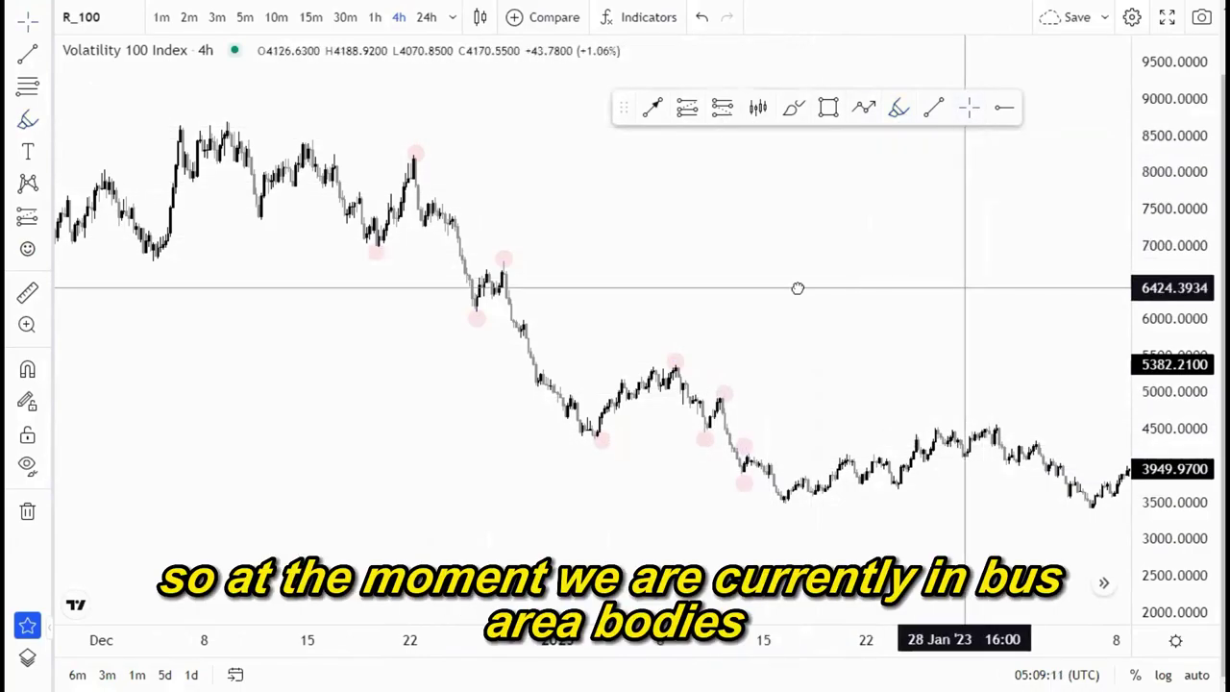
- Mark the swing highs and lows from the end of January to 11 Feb '23 with highlighter dots
{"action": "left_click_drag", "start_coordinate": [797, 285], "coordinate": [607, 262]}
{"action": "left_click_drag", "start_coordinate": [1143, 507], "coordinate": [1142, 448]}
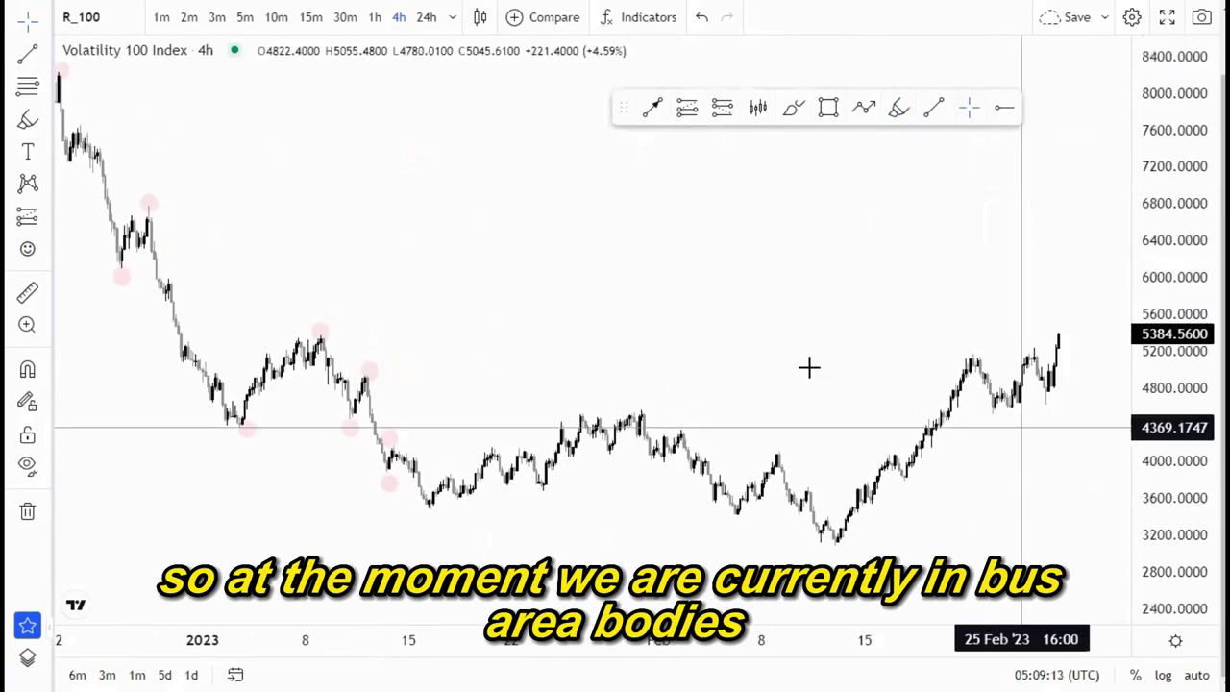
{"action": "left_click_drag", "start_coordinate": [804, 344], "coordinate": [764, 238]}
{"action": "left_click", "coordinate": [902, 109]}
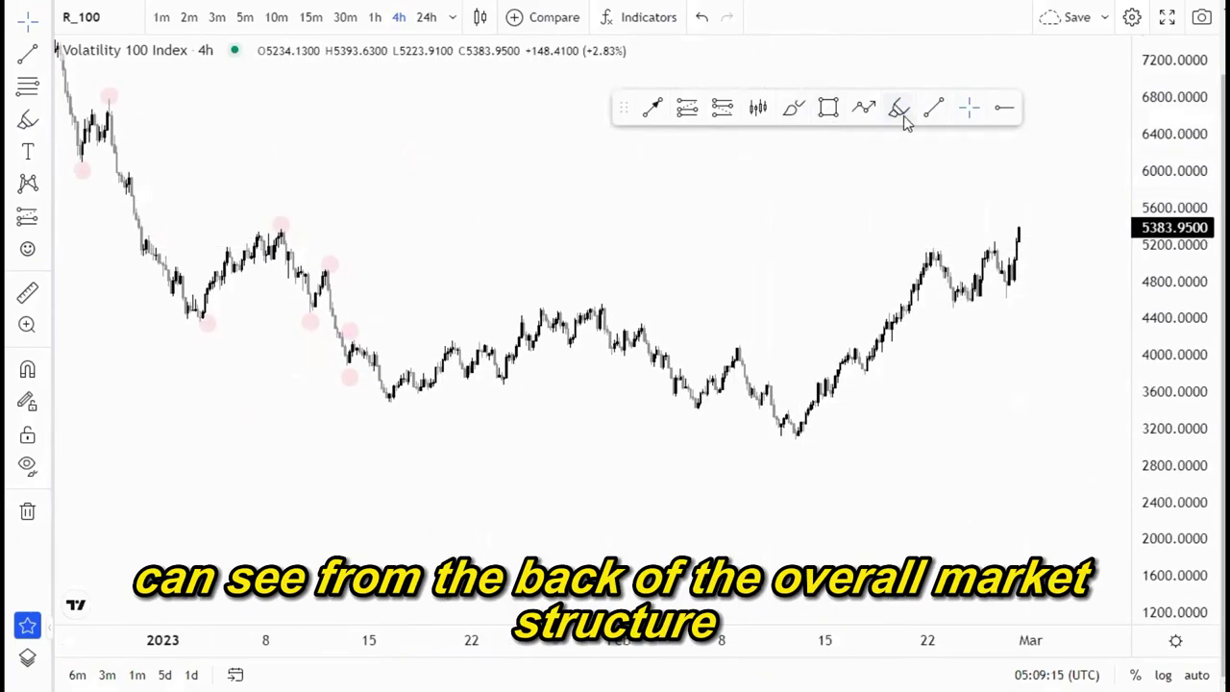
{"action": "left_click", "coordinate": [599, 306]}
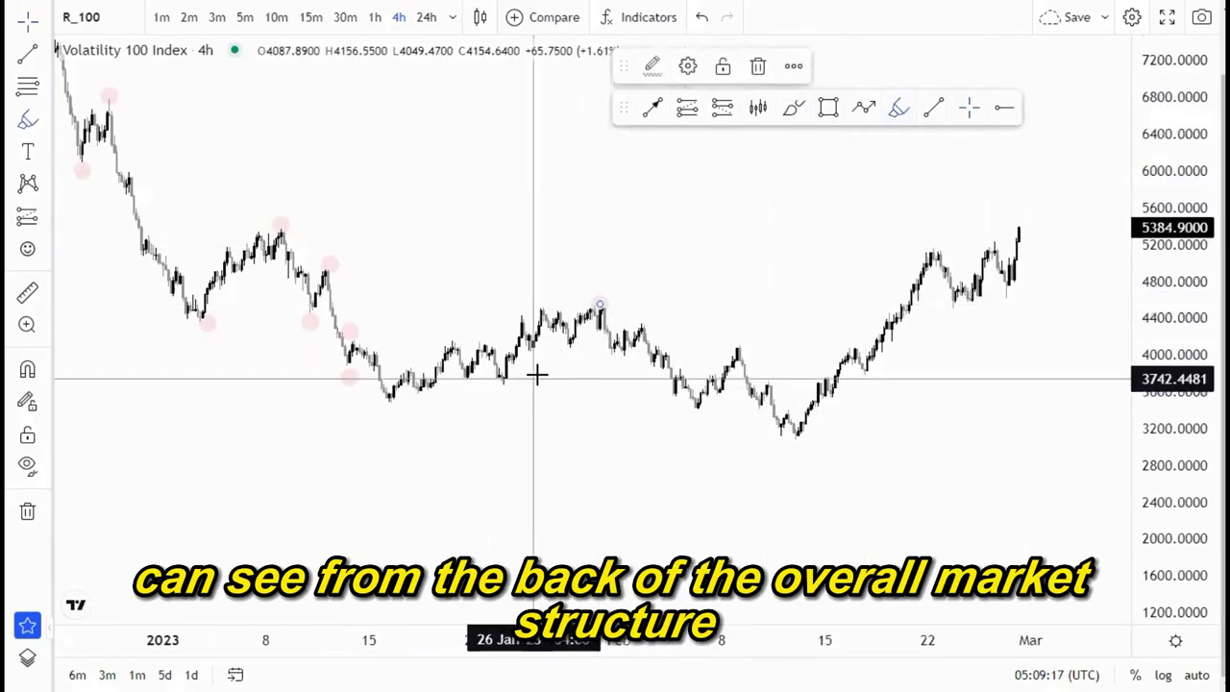
{"action": "left_click", "coordinate": [700, 408]}
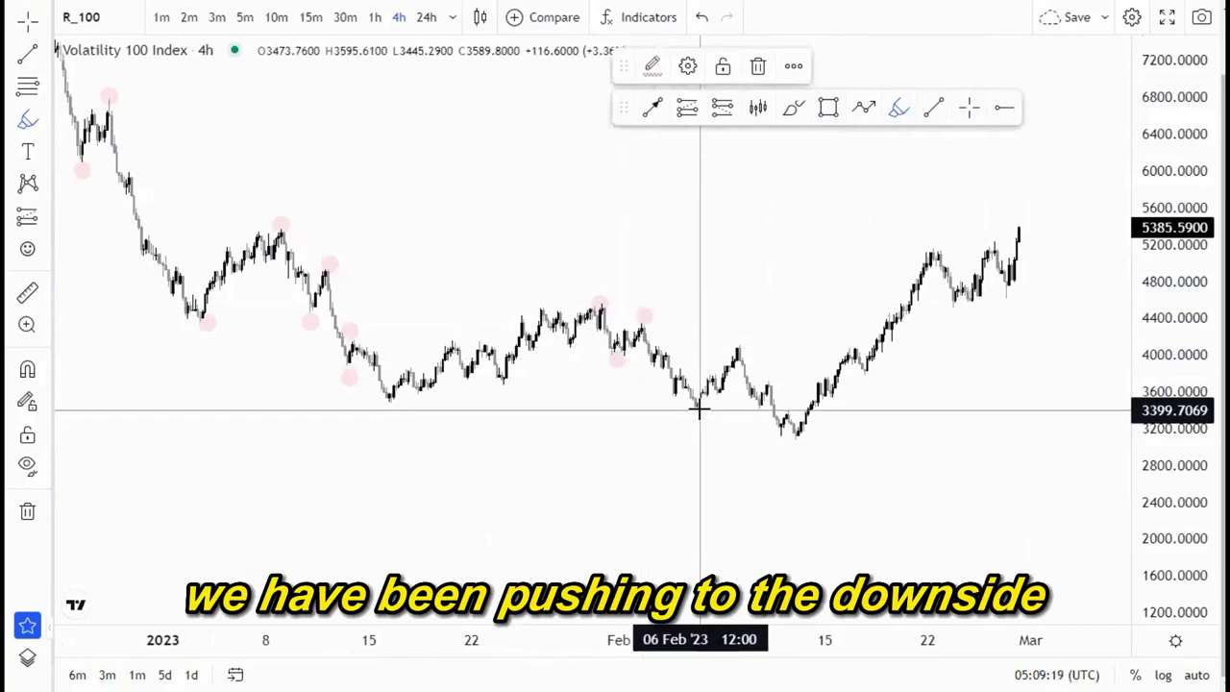
{"action": "left_click", "coordinate": [733, 338]}
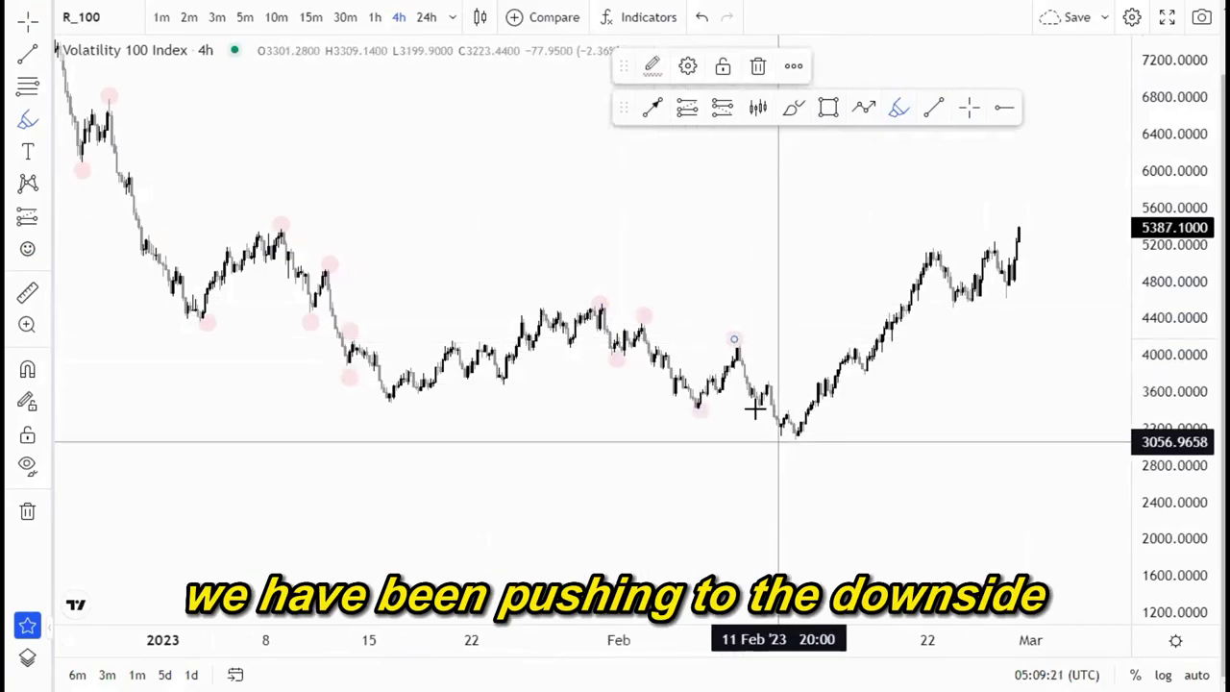
{"action": "left_click", "coordinate": [778, 440]}
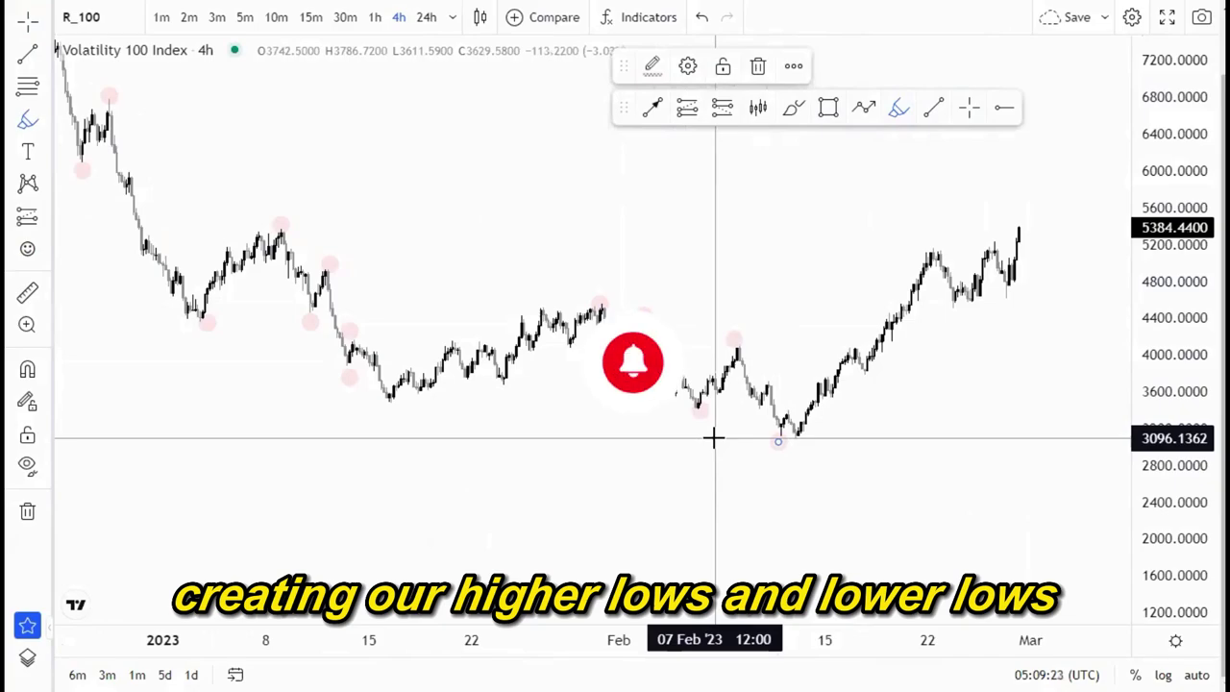
- Undo all the highlighter dots placed along the downtrend
{"action": "left_click", "coordinate": [702, 21]}
{"action": "left_click", "coordinate": [702, 21]}
{"action": "left_click", "coordinate": [702, 21]}
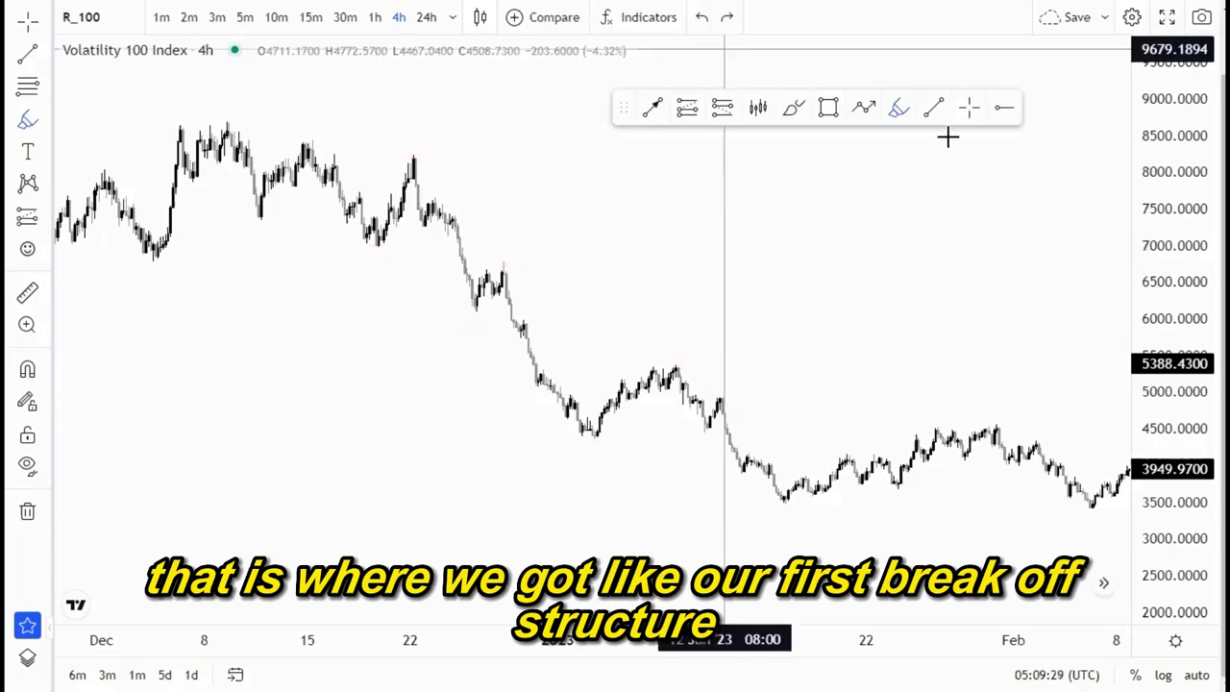
- Draw a horizontal break-of-structure arrow at about 3725, from the 11 Feb '23 swing high to 13 Feb '23
{"action": "left_click_drag", "start_coordinate": [964, 265], "coordinate": [561, 178]}
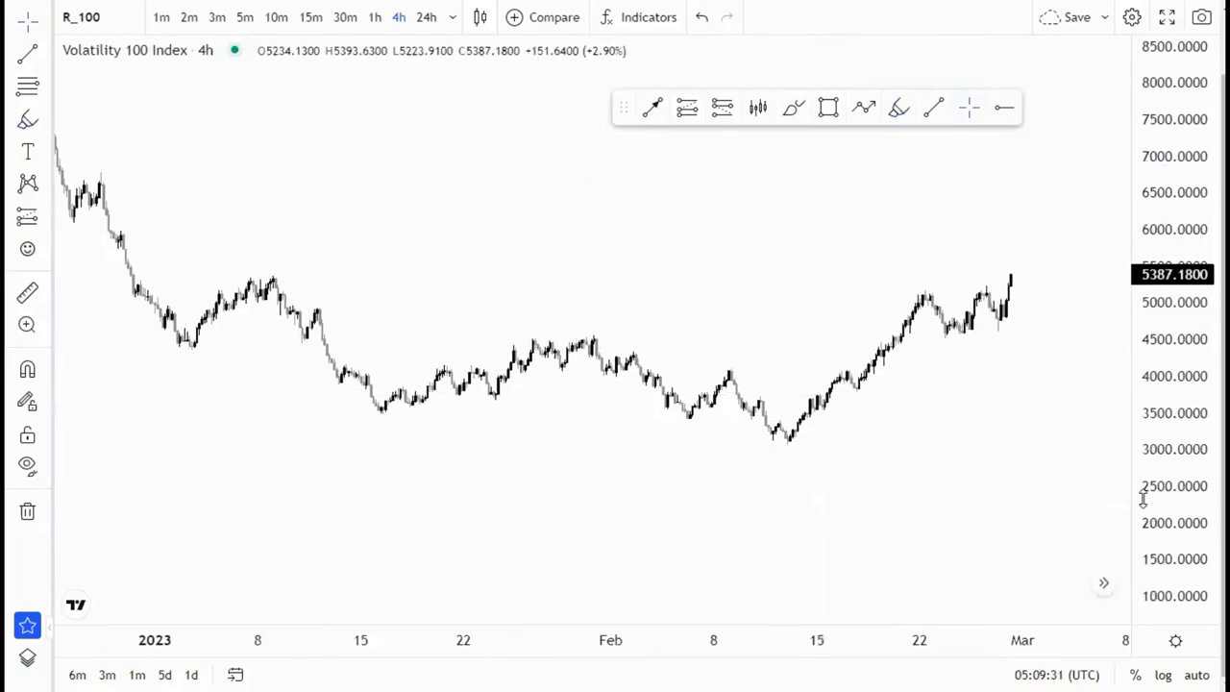
{"action": "left_click_drag", "start_coordinate": [1143, 497], "coordinate": [1142, 412]}
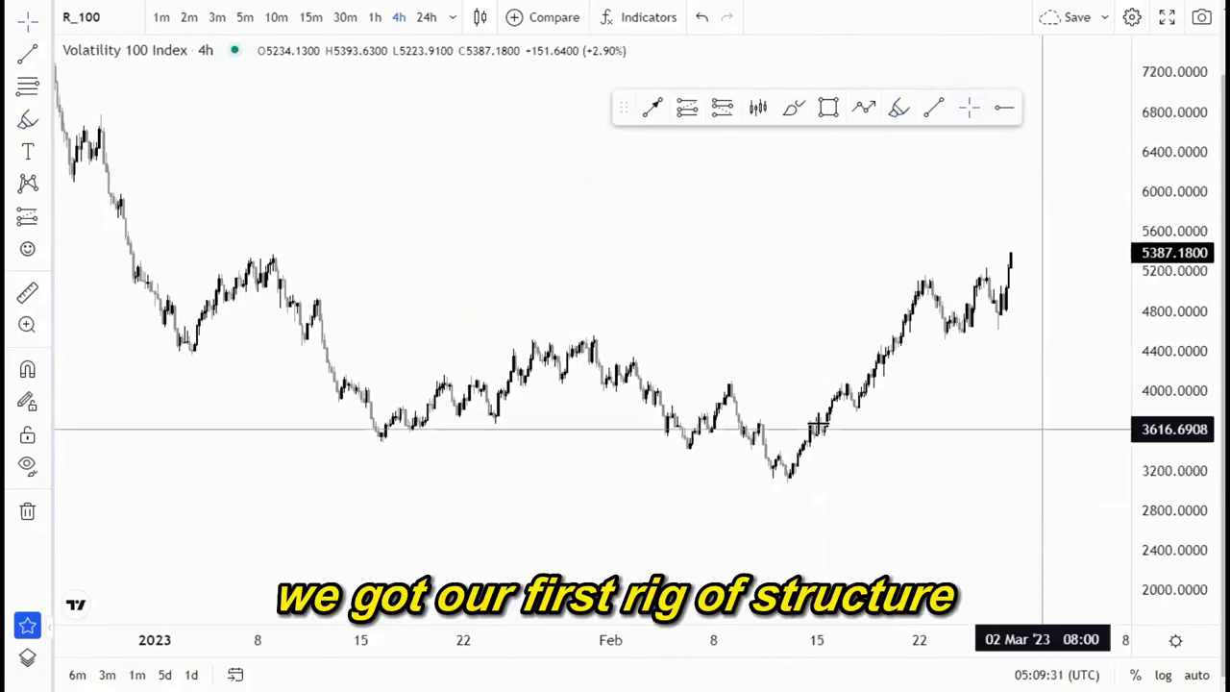
{"action": "left_click", "coordinate": [760, 418]}
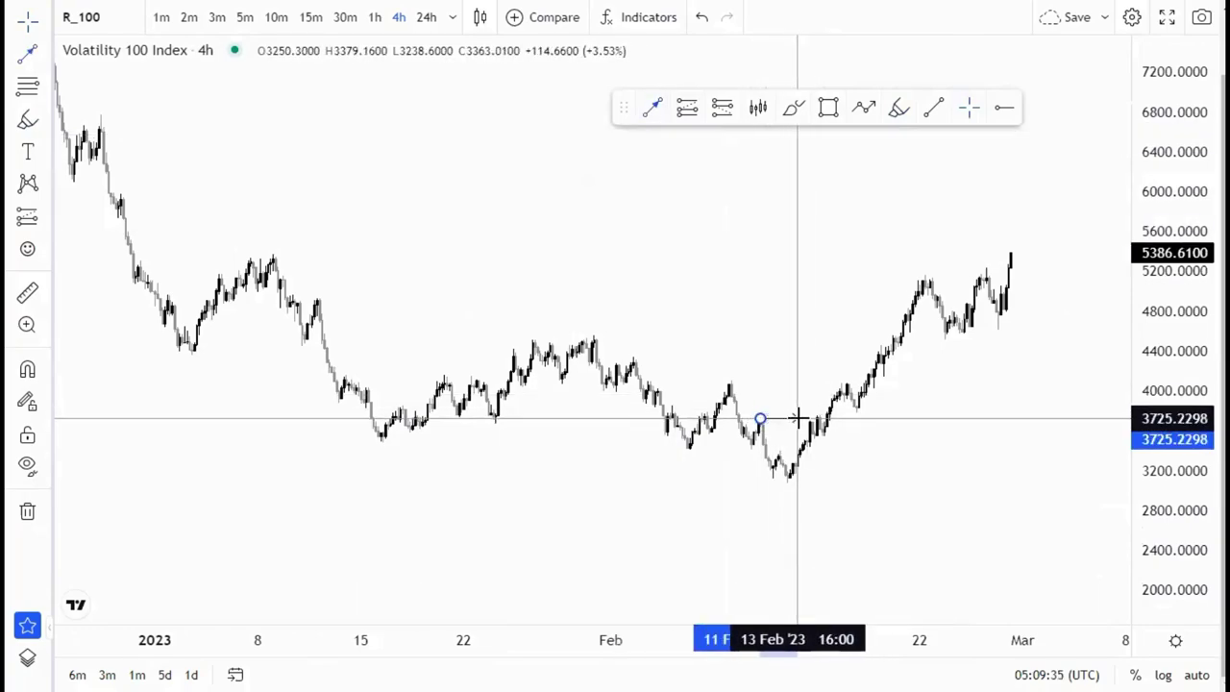
{"action": "left_click", "coordinate": [799, 419]}
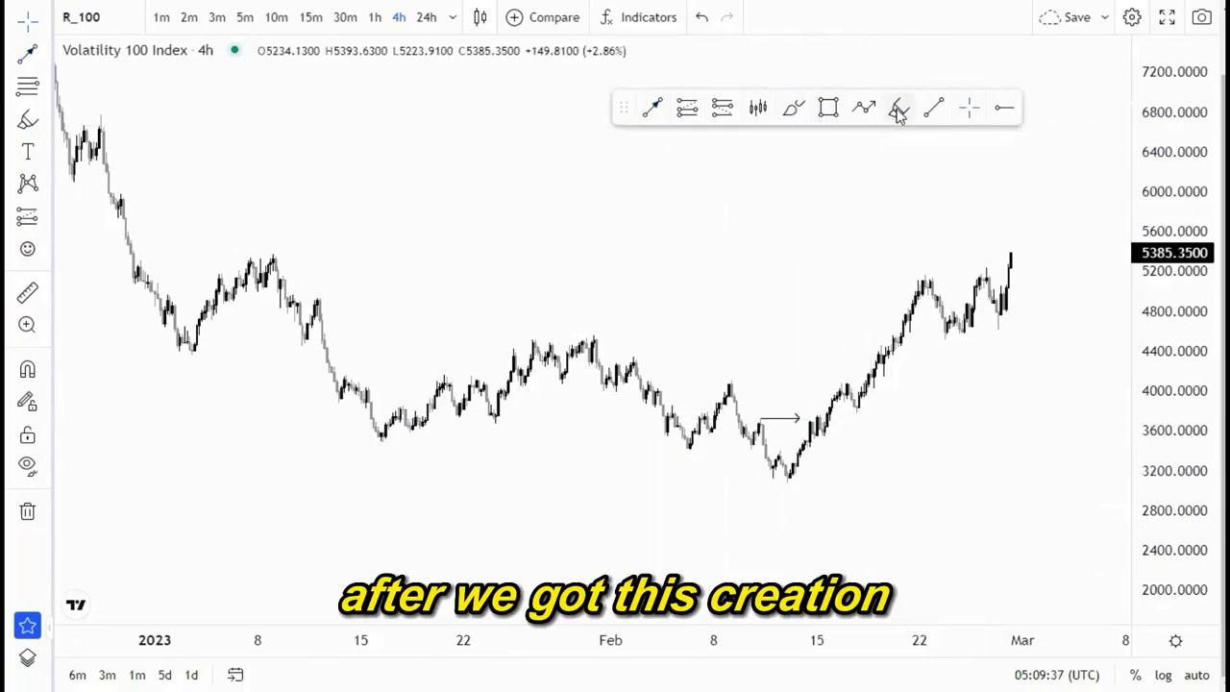
- Highlight the February uptrend's swing highs and lows with dots, and the equal highs near 5172 with a horizontal stroke
{"action": "left_click", "coordinate": [897, 108]}
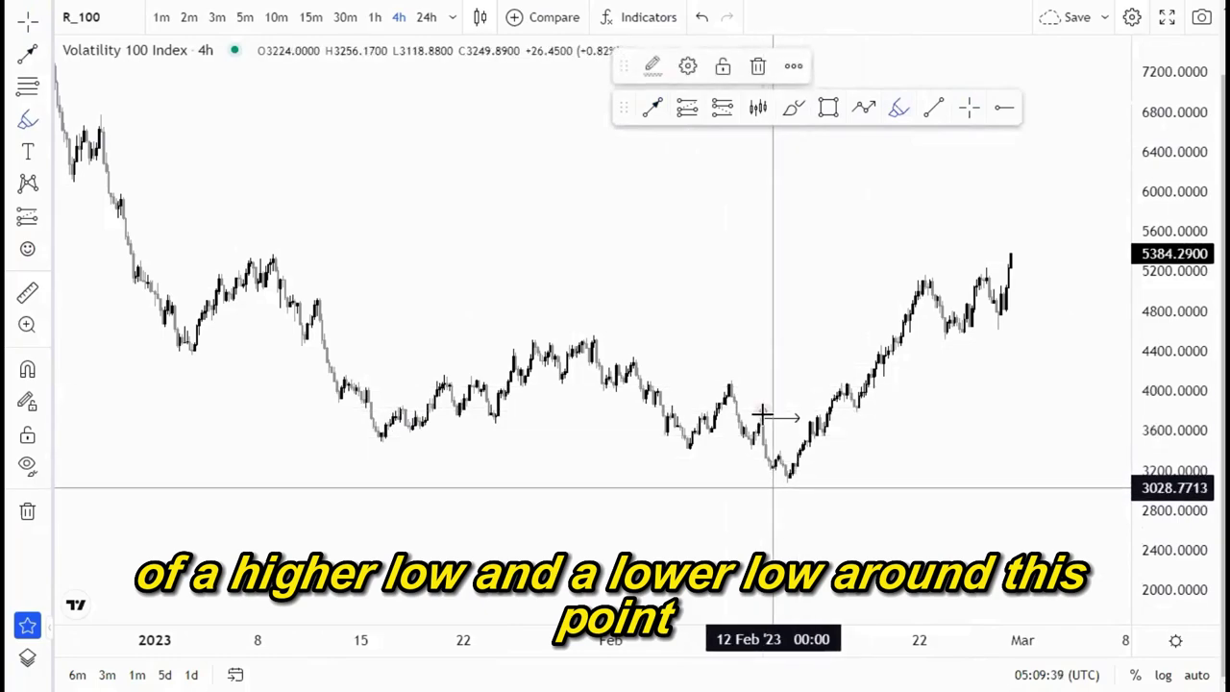
{"action": "left_click", "coordinate": [788, 487]}
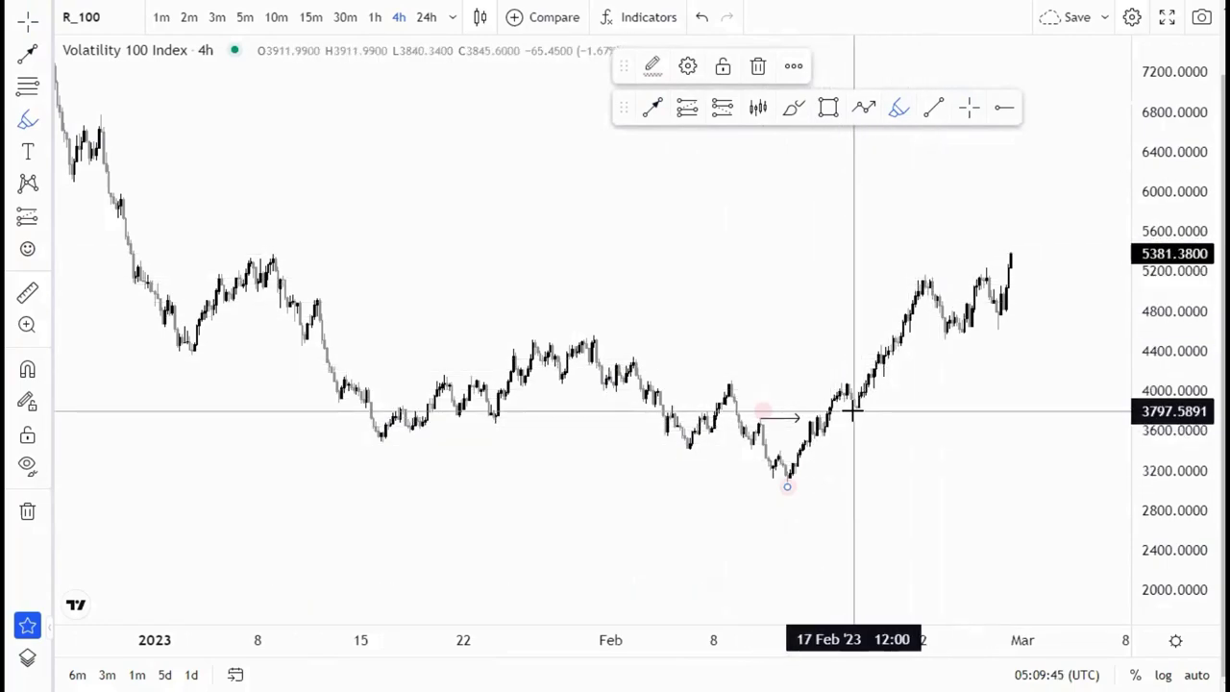
{"action": "left_click", "coordinate": [845, 378]}
{"action": "left_click", "coordinate": [858, 421]}
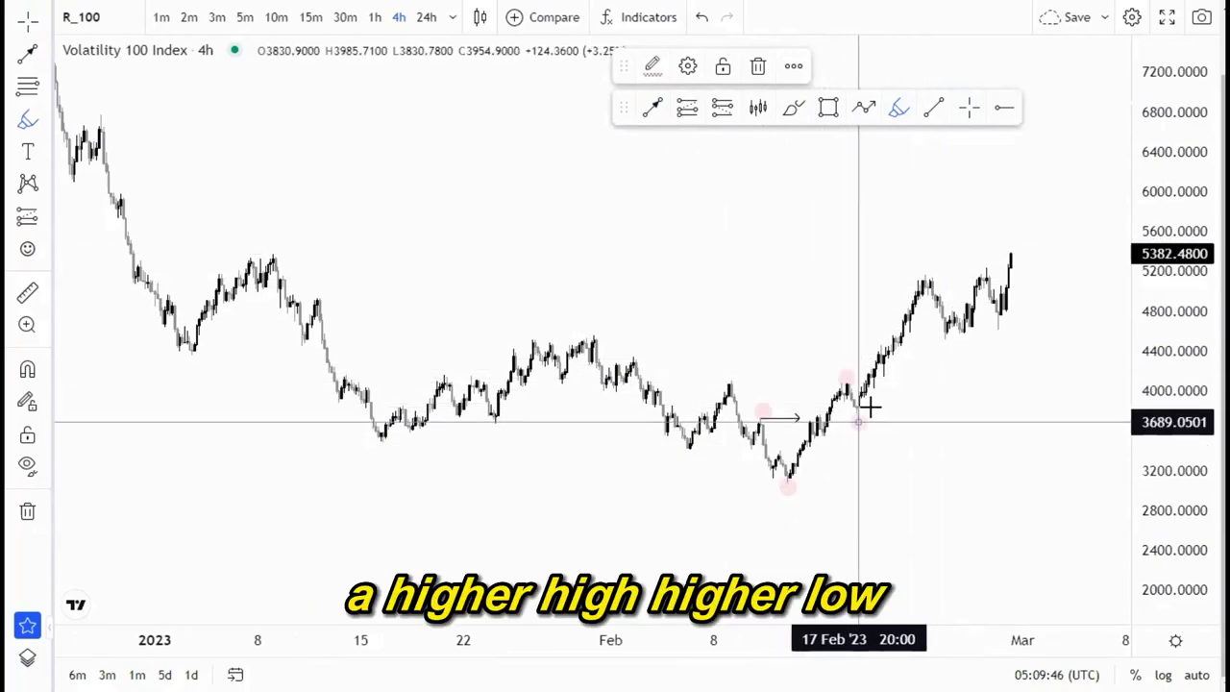
{"action": "left_click", "coordinate": [924, 265]}
{"action": "left_click", "coordinate": [949, 351]}
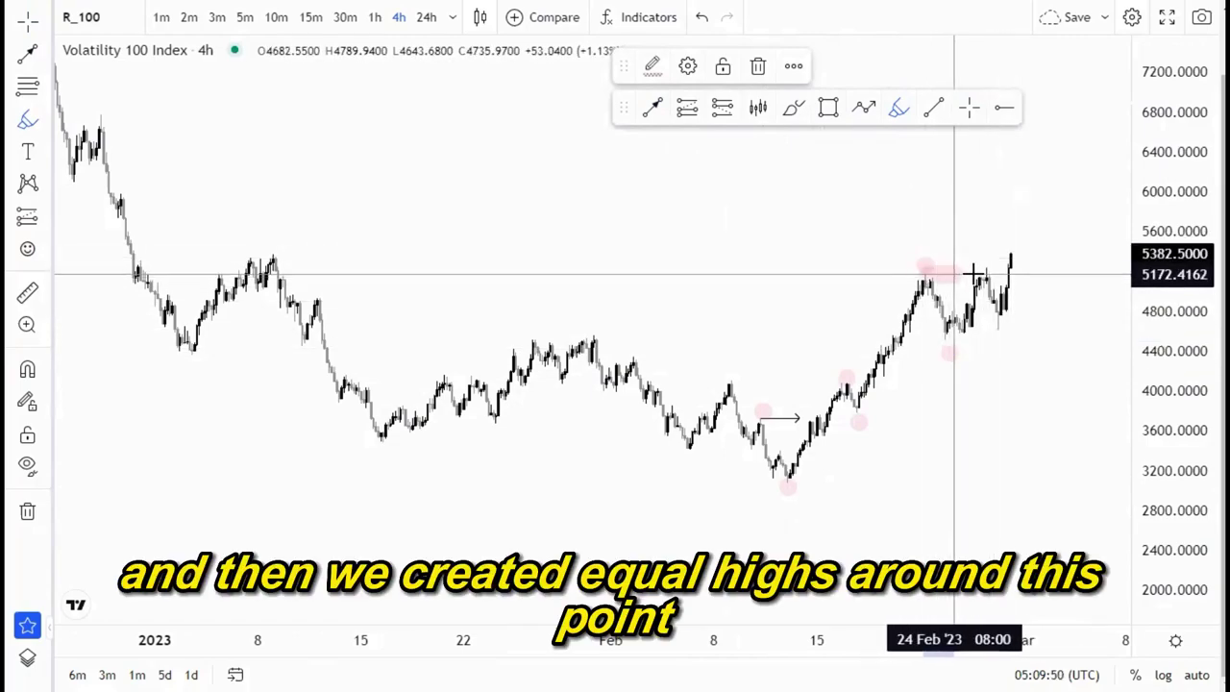
{"action": "left_click_drag", "start_coordinate": [986, 274], "coordinate": [986, 275]}
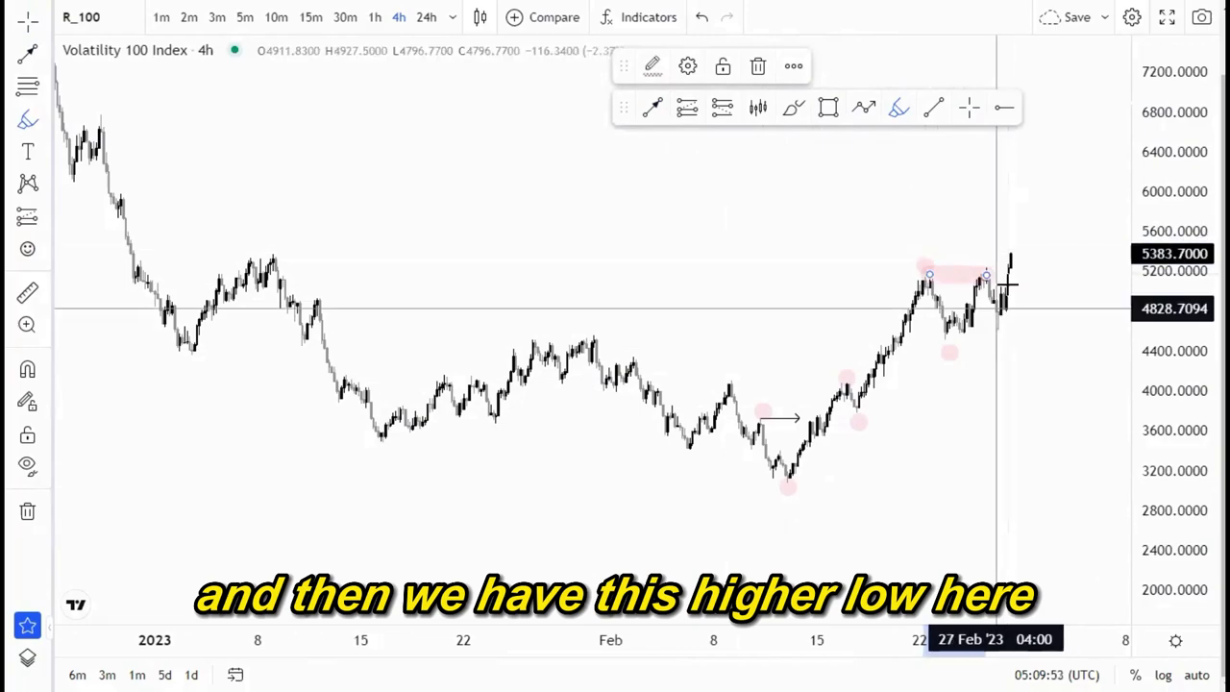
{"action": "left_click", "coordinate": [1012, 244]}
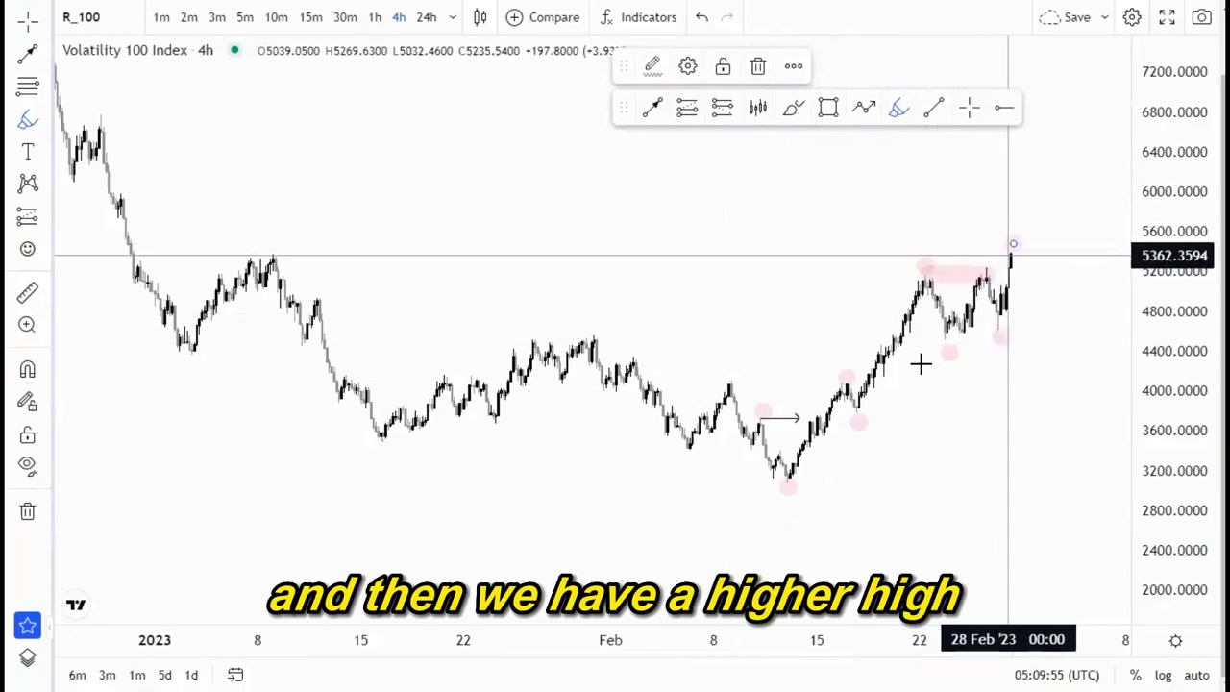
- Undo the break-of-structure arrow and all the highlighter marks on the February uptrend
{"action": "left_click", "coordinate": [703, 19]}
{"action": "left_click", "coordinate": [704, 20]}
{"action": "left_click", "coordinate": [704, 19]}
{"action": "left_click", "coordinate": [704, 19]}
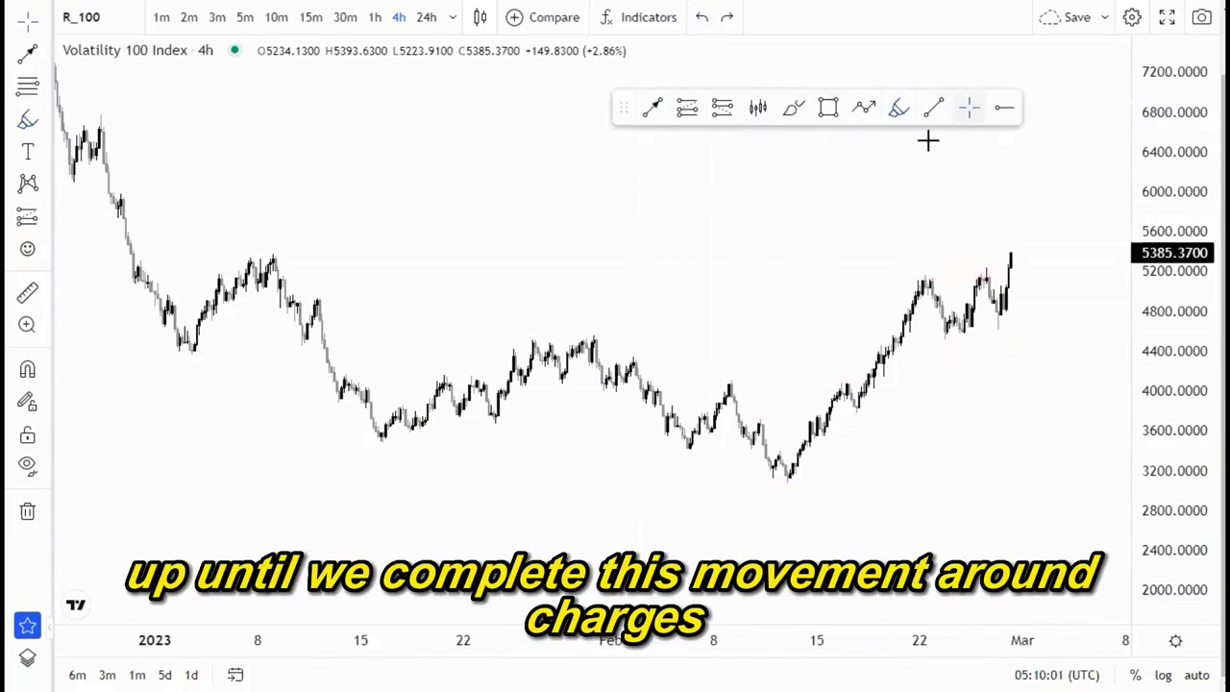
- Draw a rectangle zone from 29 Dec '22 to 1 Mar '23 with its top at about 5968, and adjust its bottom to about 5778
{"action": "left_click_drag", "start_coordinate": [598, 260], "coordinate": [641, 275]}
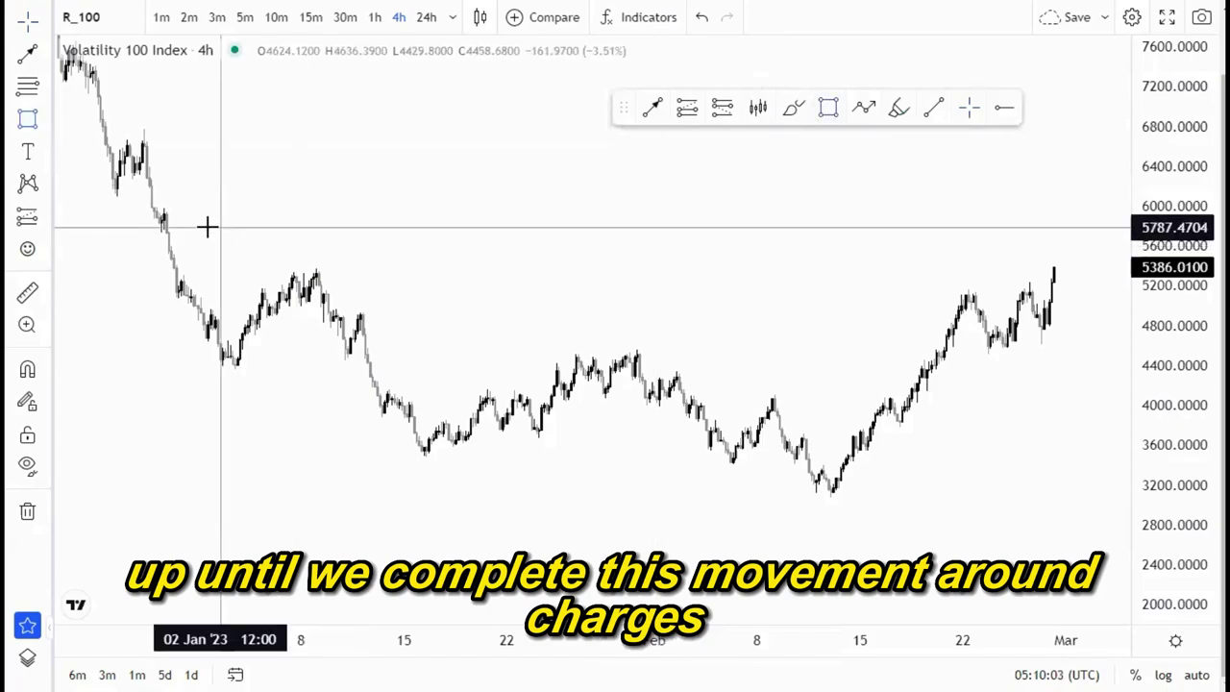
{"action": "left_click_drag", "start_coordinate": [165, 208], "coordinate": [1079, 231]}
{"action": "left_click", "coordinate": [1079, 231]}
{"action": "left_click", "coordinate": [514, 305]}
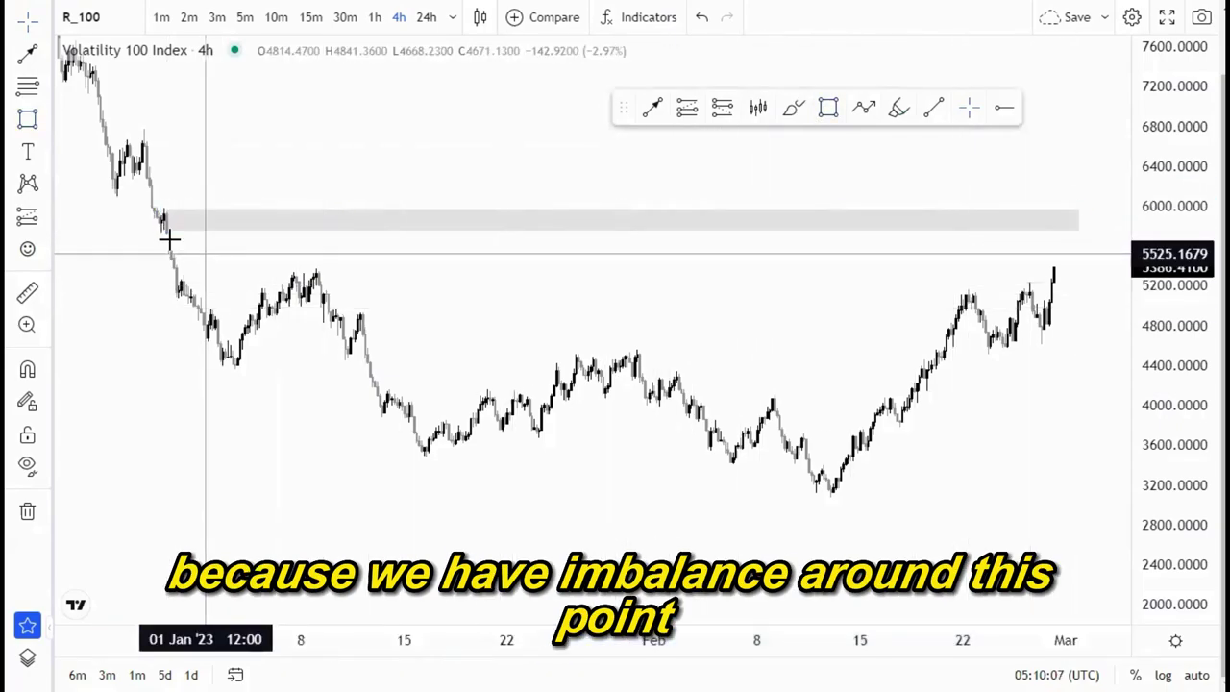
{"action": "left_click", "coordinate": [166, 230]}
{"action": "left_click_drag", "start_coordinate": [167, 231], "coordinate": [166, 226]}
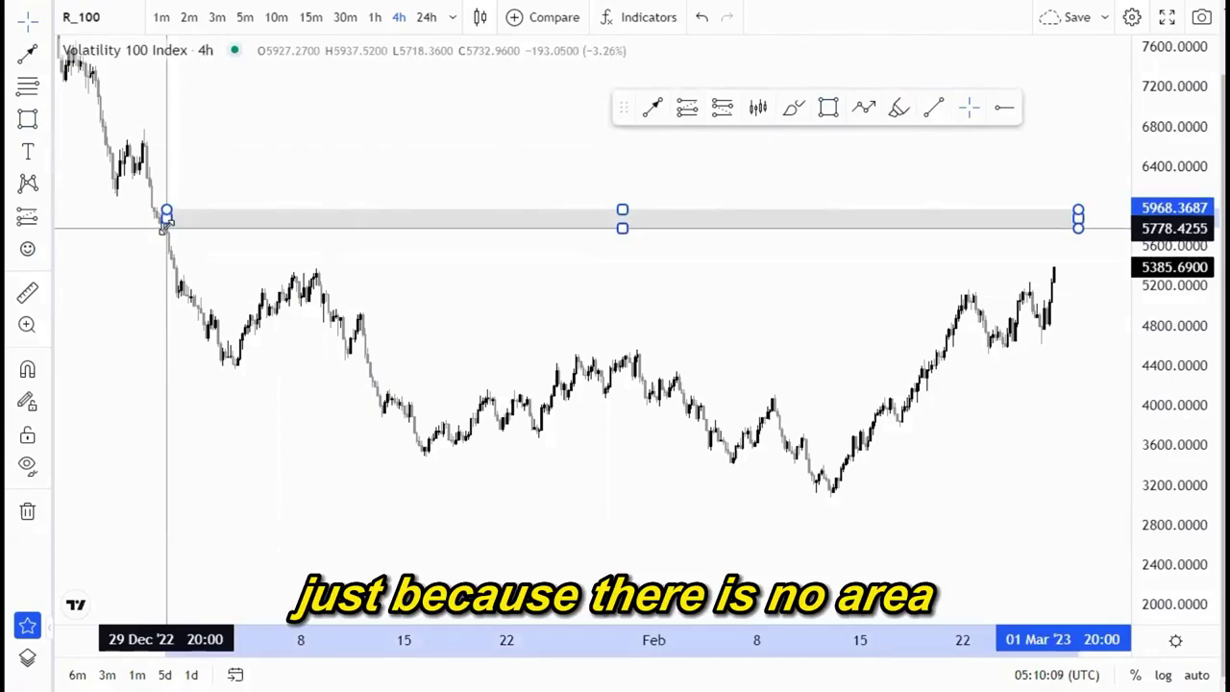
{"action": "left_click", "coordinate": [211, 254]}
{"action": "left_click", "coordinate": [165, 208]}
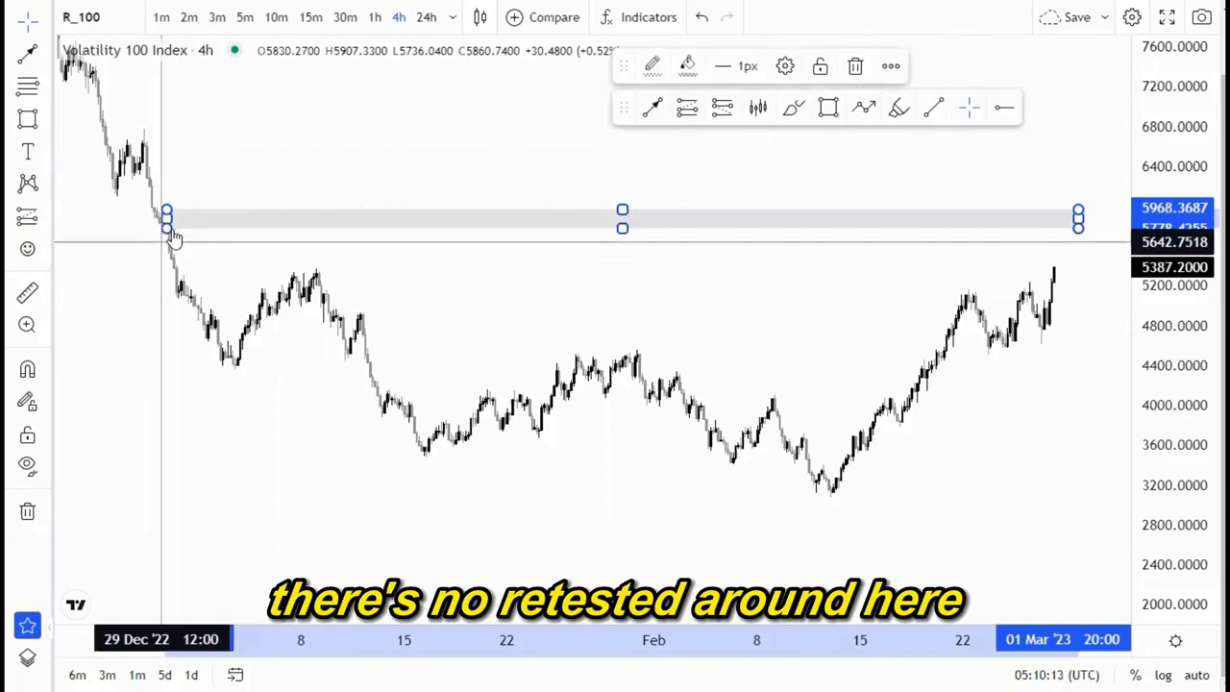
{"action": "left_click", "coordinate": [221, 241]}
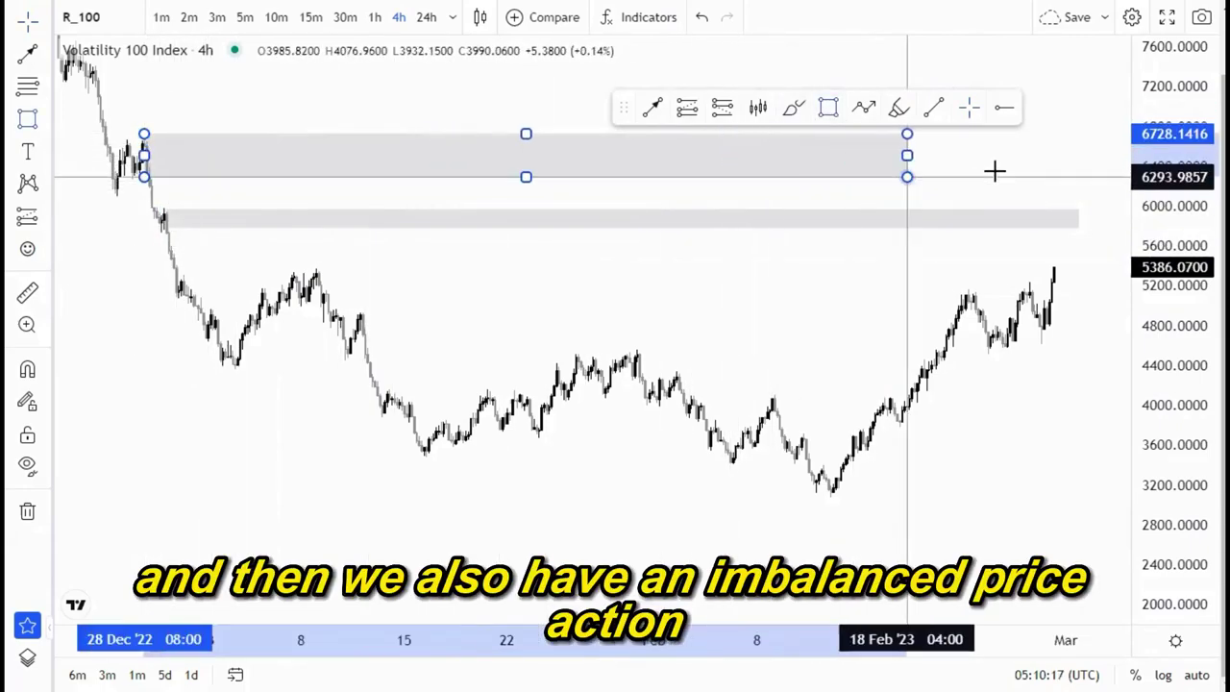
- Draw a second rectangle zone from the 28 Dec '22 swing high to the first zone's end date, fitting its edges just below 6800
{"action": "left_click", "coordinate": [1078, 154]}
{"action": "left_click_drag", "start_coordinate": [693, 349], "coordinate": [808, 379]}
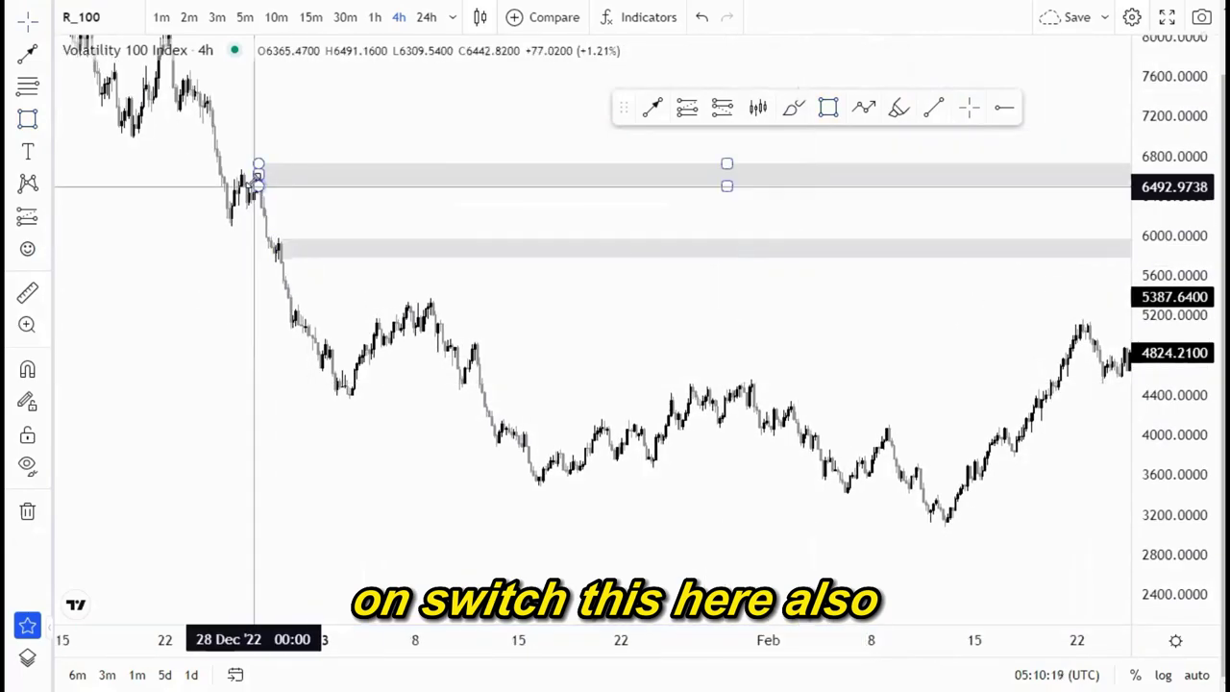
{"action": "left_click_drag", "start_coordinate": [257, 164], "coordinate": [258, 179]}
{"action": "left_click", "coordinate": [266, 192]}
- Draw horizontal break-of-structure arrows at about 6104 from 26 to 28 Dec '22 and at about 4367 from 3 to 11 Jan '23
{"action": "left_click_drag", "start_coordinate": [374, 220], "coordinate": [489, 236]}
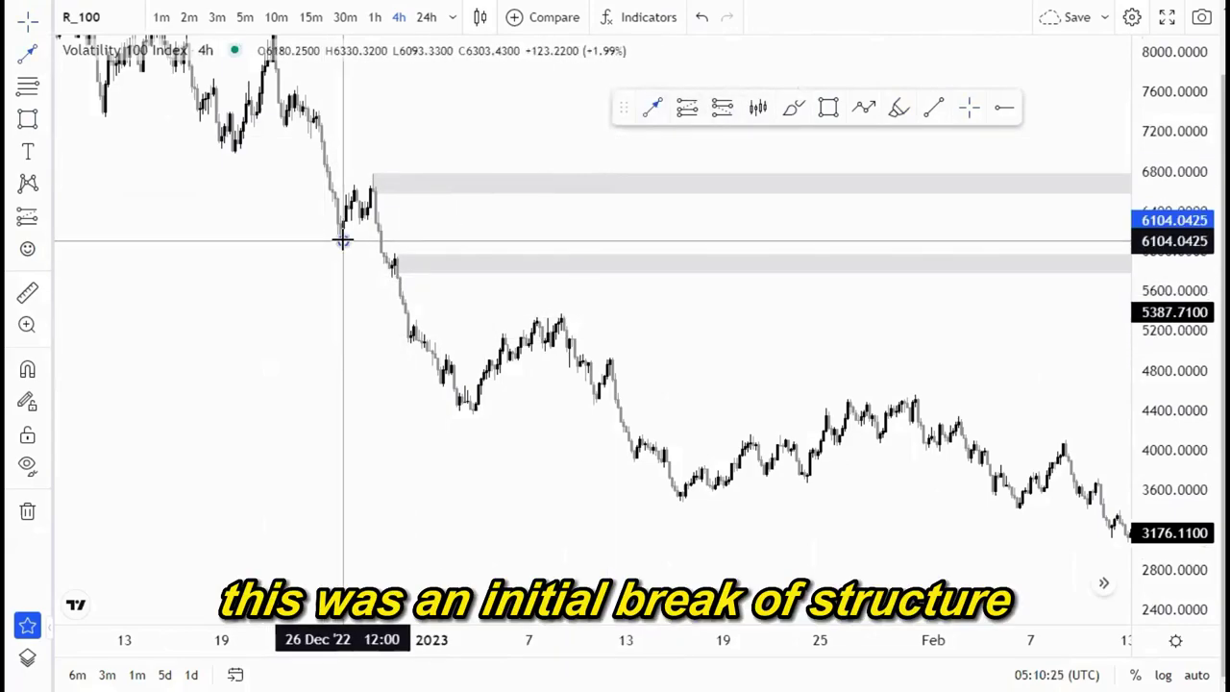
{"action": "left_click", "coordinate": [375, 240]}
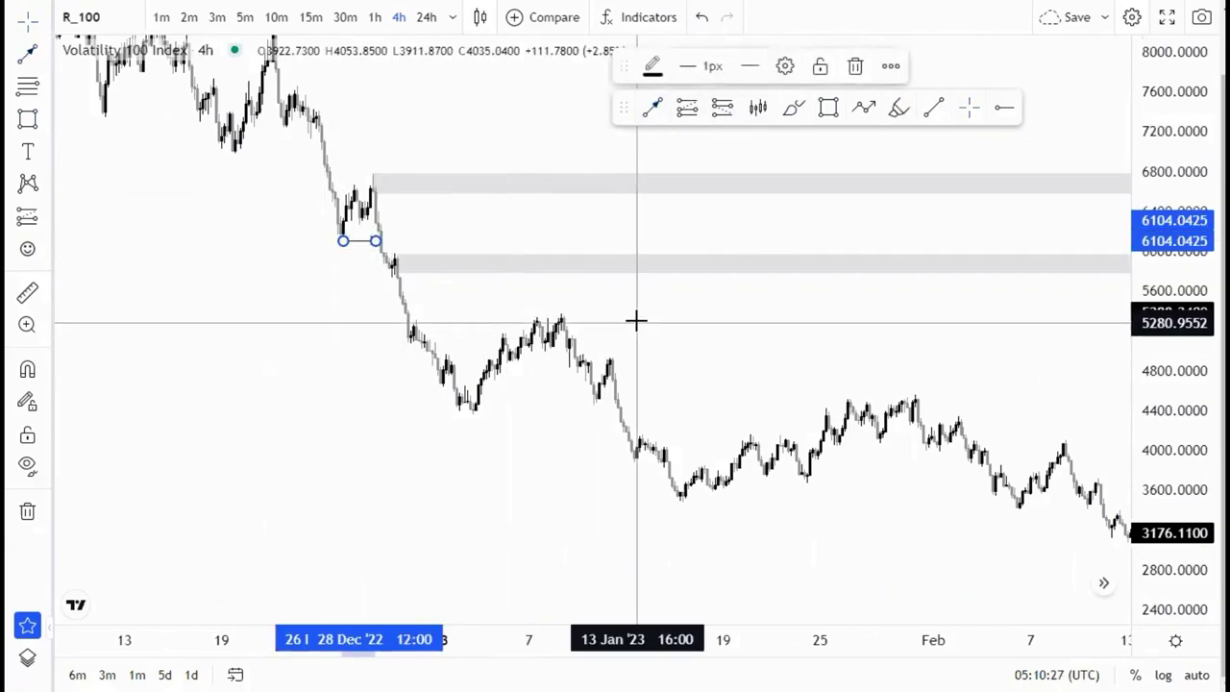
{"action": "mouse_move", "coordinate": [608, 311]}
{"action": "left_mouse_down"}
{"action": "mouse_move", "coordinate": [552, 290]}
{"action": "mouse_move", "coordinate": [499, 297]}
{"action": "left_mouse_up"}
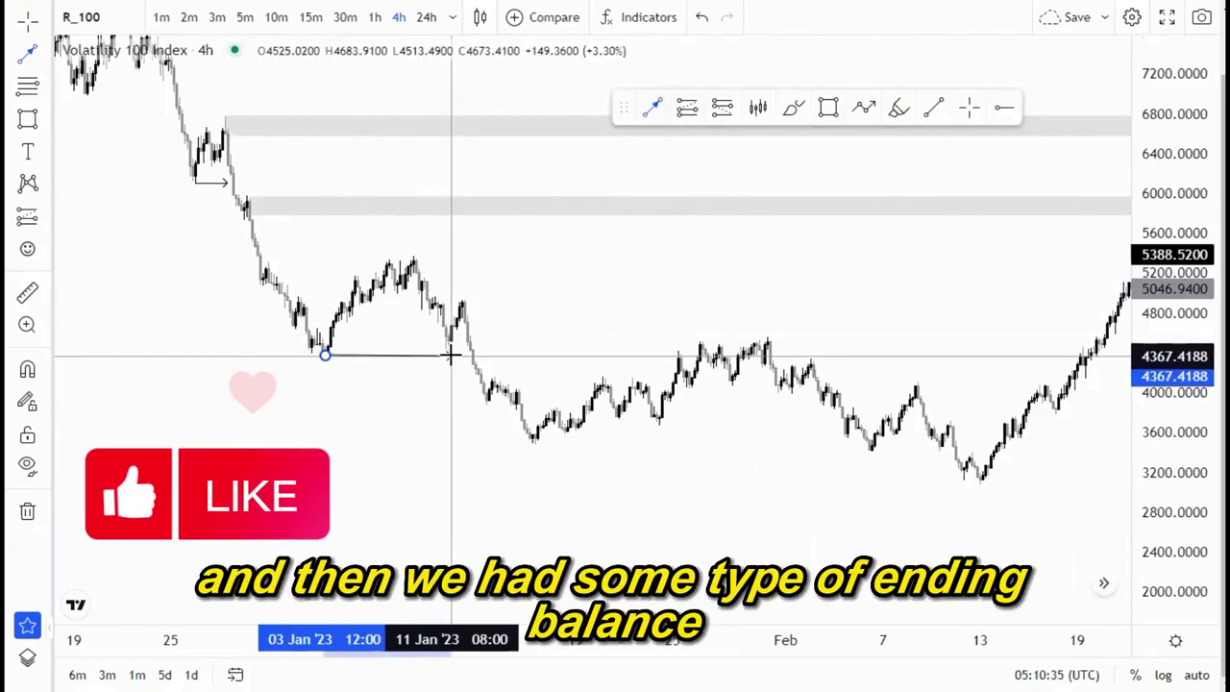
{"action": "left_click", "coordinate": [452, 355]}
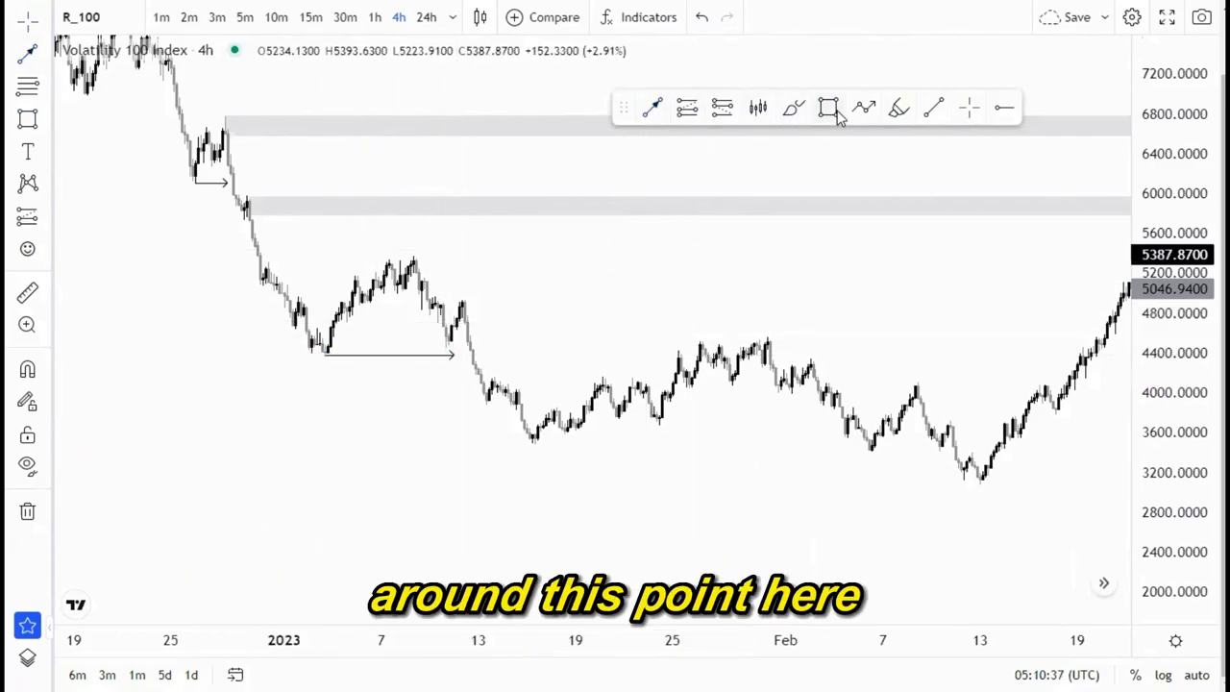
- Draw a trial rectangle zone at the mid-January '23 swing high between about 4950 and 4800, and delete it
{"action": "left_click", "coordinate": [621, 314]}
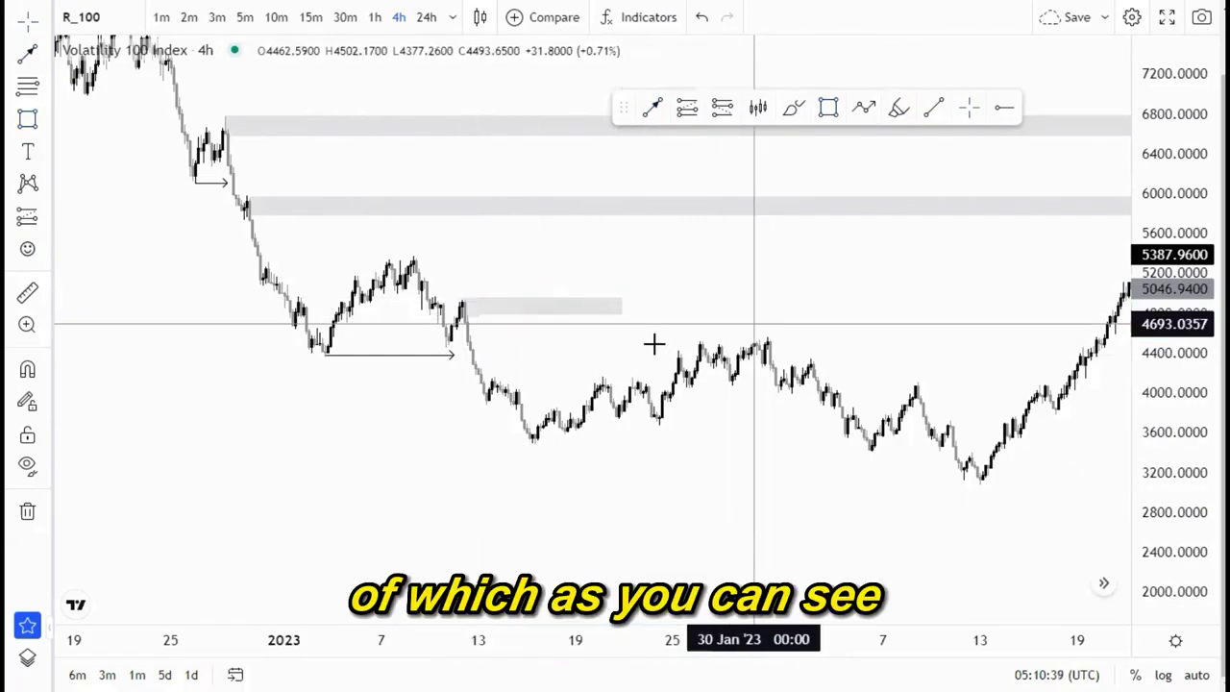
{"action": "left_click_drag", "start_coordinate": [653, 343], "coordinate": [349, 337]}
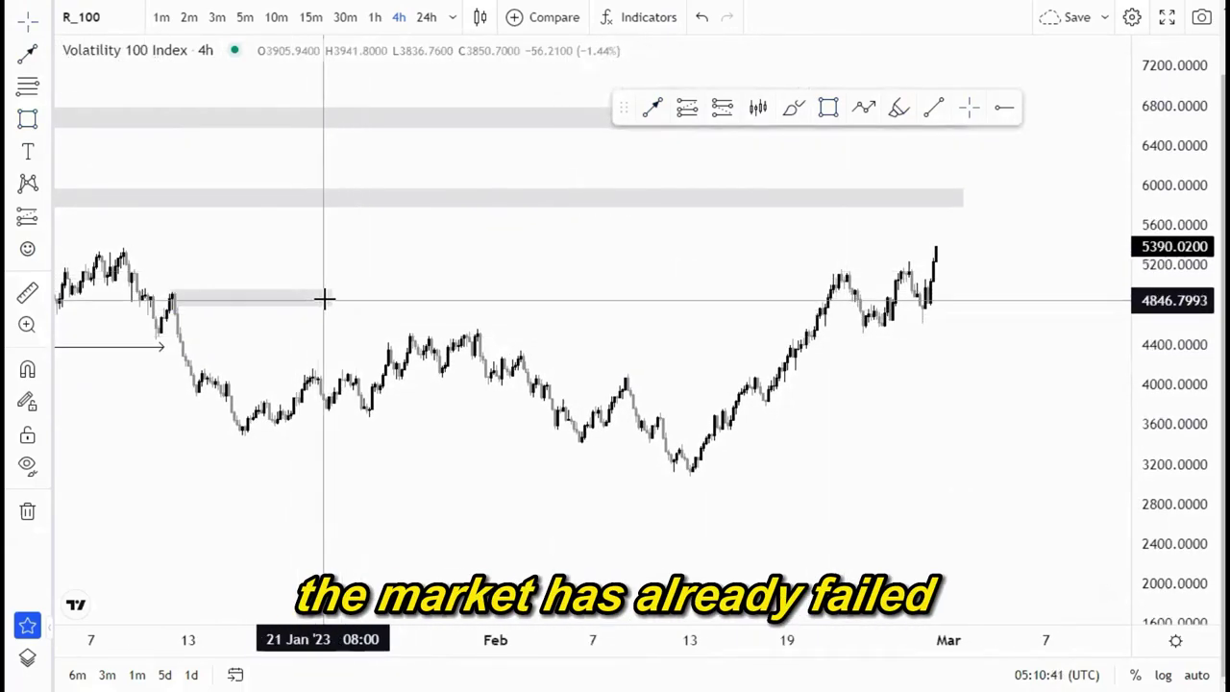
{"action": "left_click", "coordinate": [329, 300]}
{"action": "mouse_move", "coordinate": [332, 296]}
{"action": "left_mouse_down"}
{"action": "mouse_move", "coordinate": [838, 296]}
{"action": "mouse_move", "coordinate": [318, 298]}
{"action": "left_mouse_up"}
{"action": "left_click", "coordinate": [853, 68]}
- Switch the chart to the 1-hour timeframe and stretch the price scale around the late-February price action
{"action": "left_click_drag", "start_coordinate": [678, 342], "coordinate": [699, 365]}
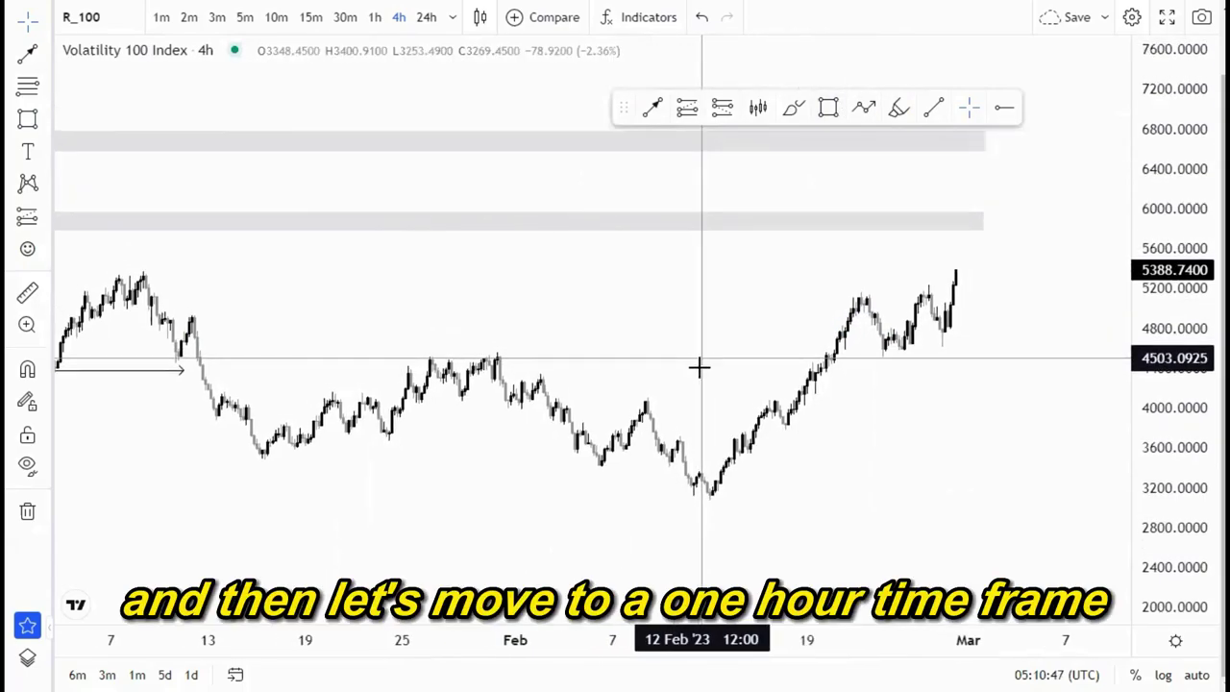
{"action": "scroll", "coordinate": [698, 398], "scroll_direction": "down", "scroll_amount": 2}
{"action": "scroll", "coordinate": [715, 411], "scroll_direction": "up", "scroll_amount": 1}
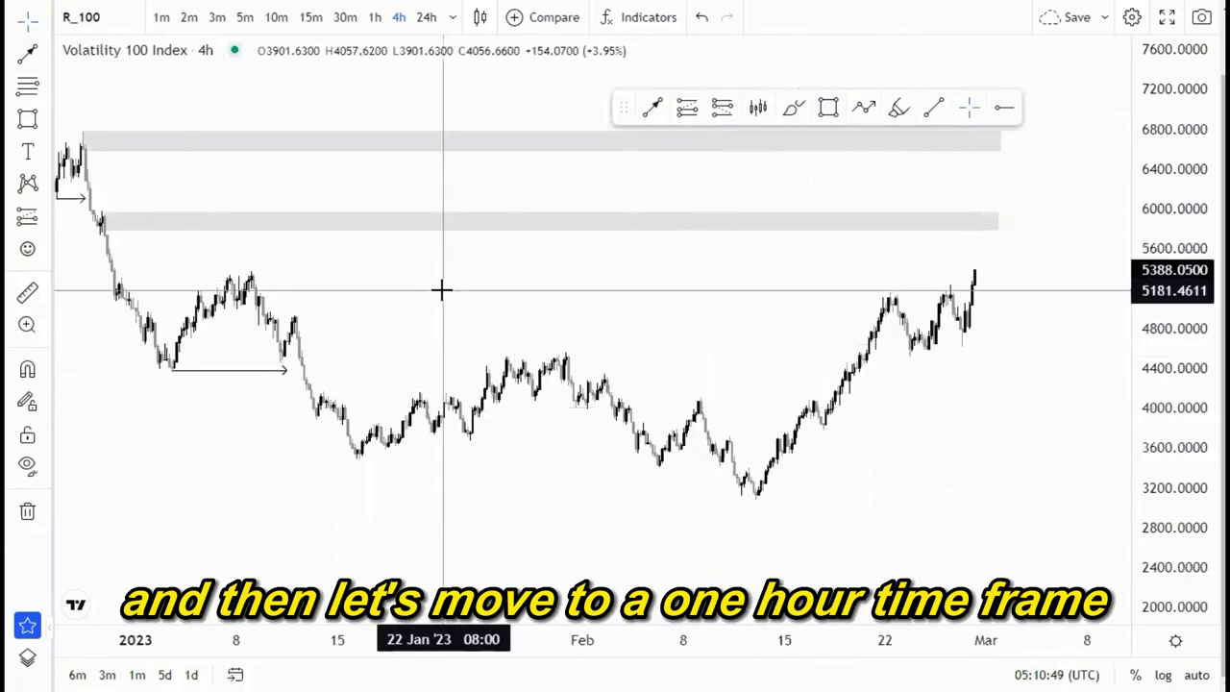
{"action": "left_click", "coordinate": [374, 16]}
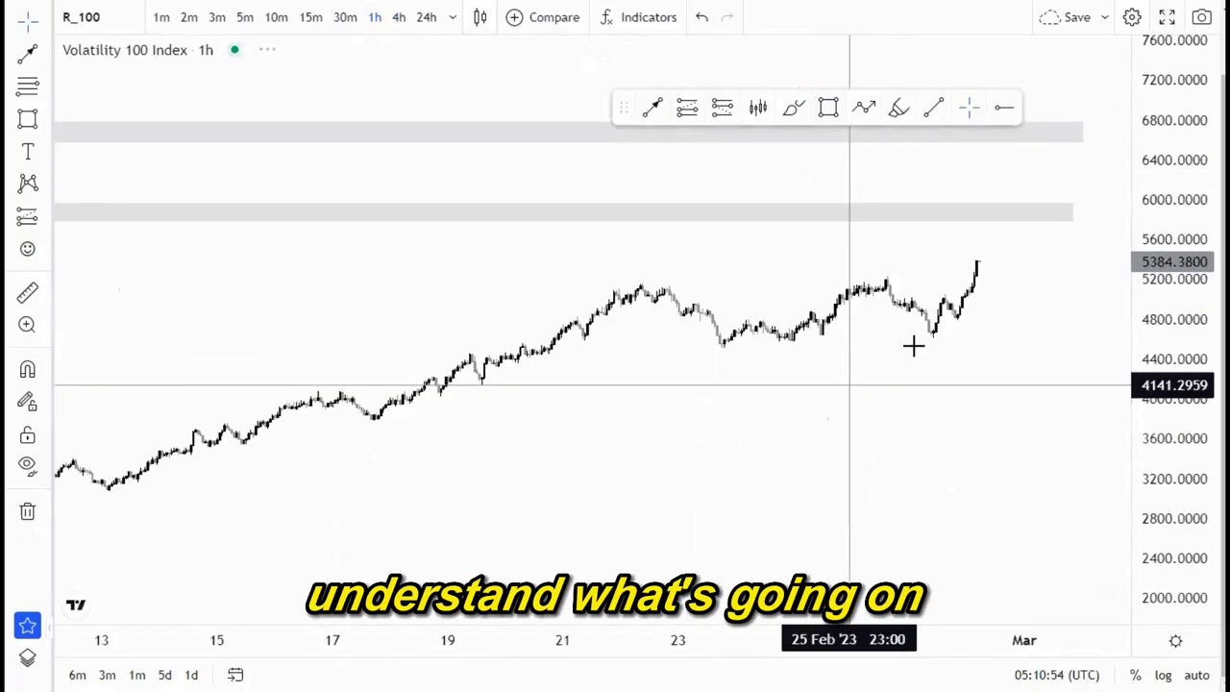
{"action": "left_click_drag", "start_coordinate": [1143, 497], "coordinate": [1138, 325]}
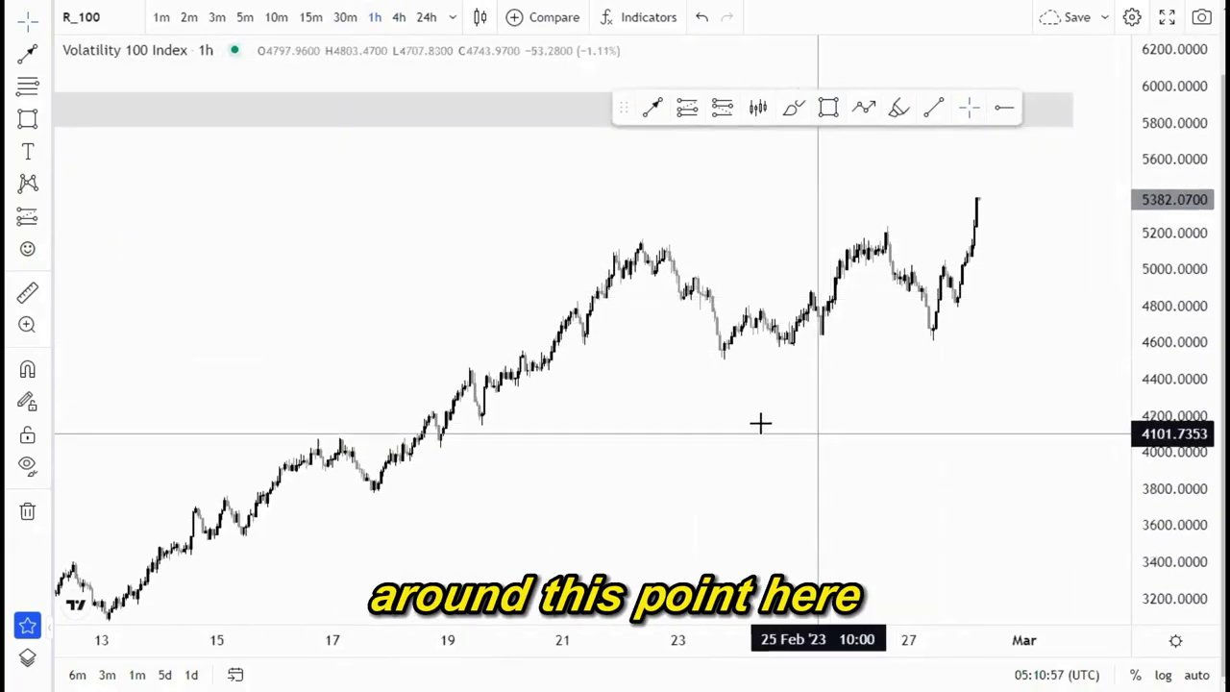
{"action": "left_click_drag", "start_coordinate": [758, 422], "coordinate": [698, 409]}
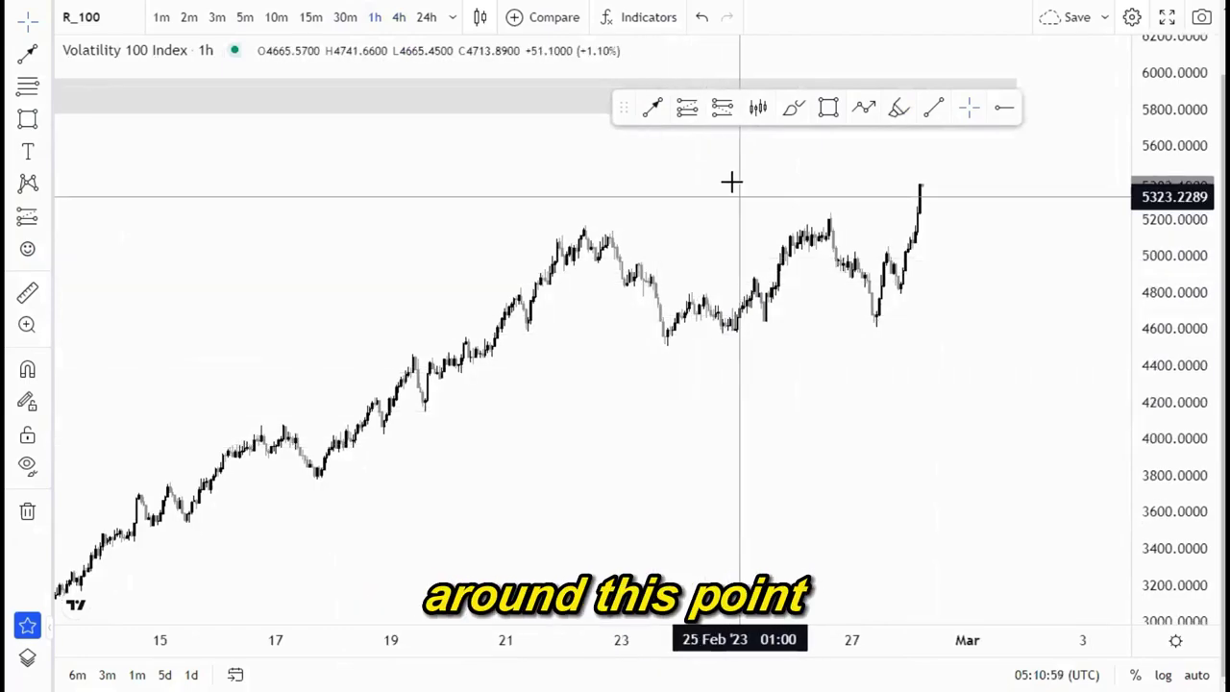
- Draw a horizontal break-of-structure arrow at about 5226 from the 26 Feb '23 16:00 swing high to 28 Feb '23
{"action": "left_click", "coordinate": [831, 210]}
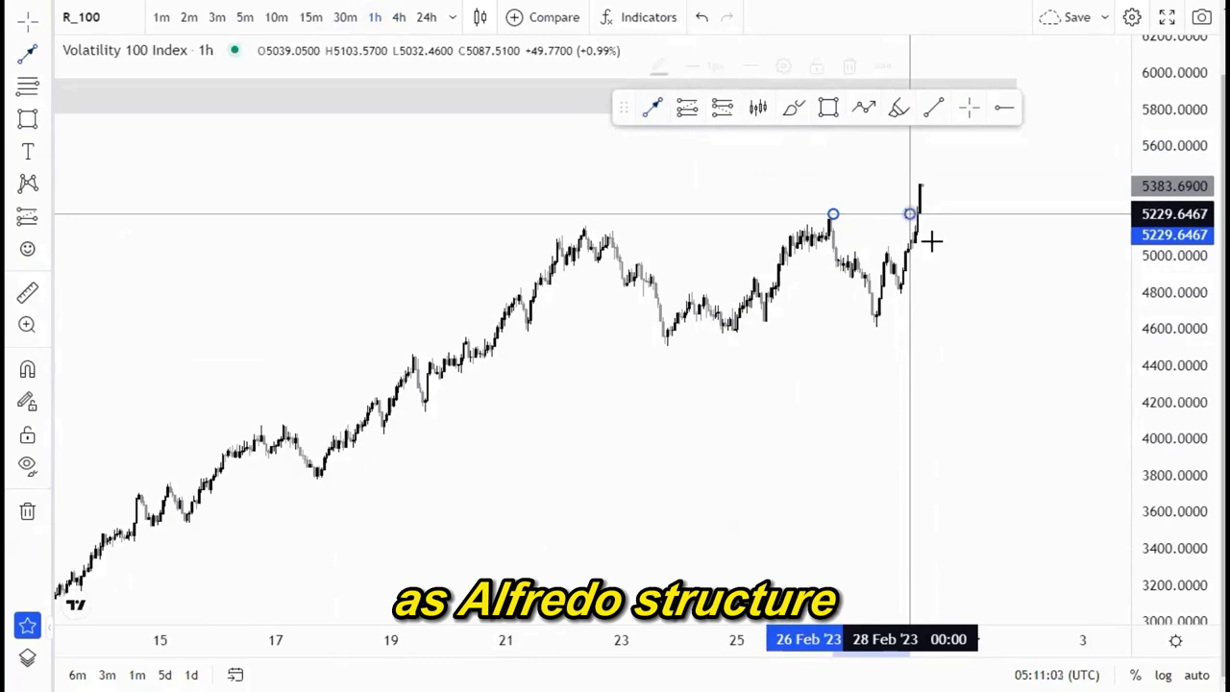
{"action": "left_click", "coordinate": [929, 240]}
{"action": "scroll", "coordinate": [945, 366], "scroll_direction": "up", "scroll_amount": 3}
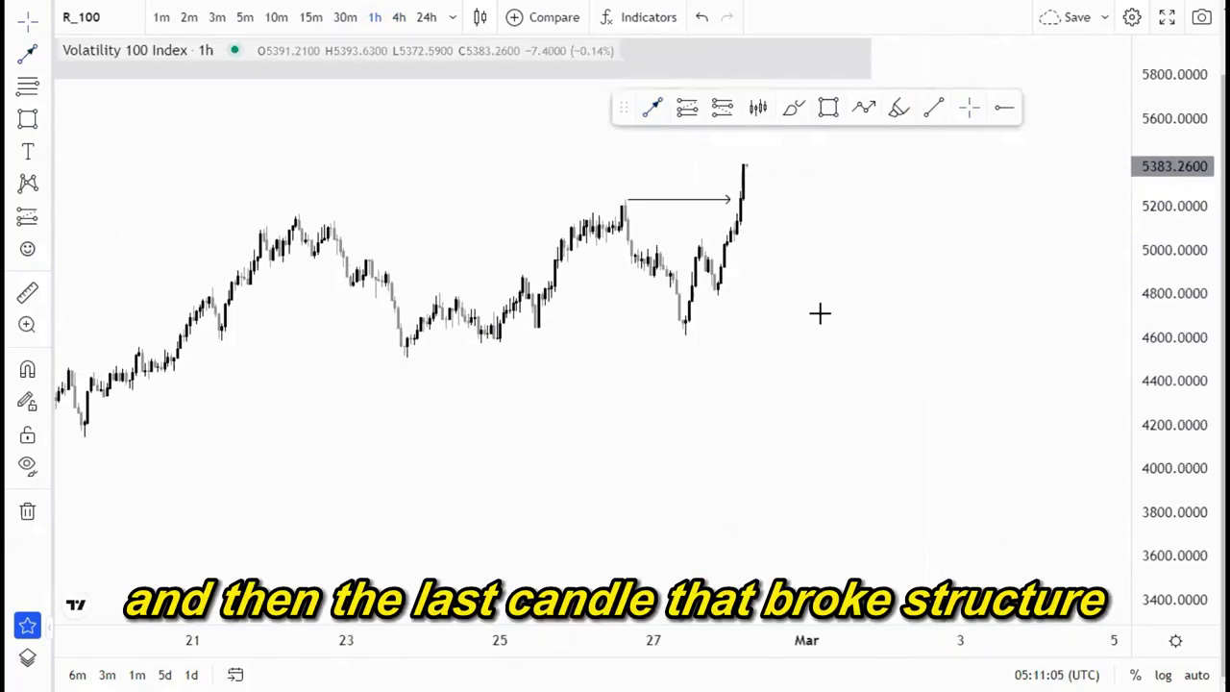
{"action": "left_click", "coordinate": [668, 229]}
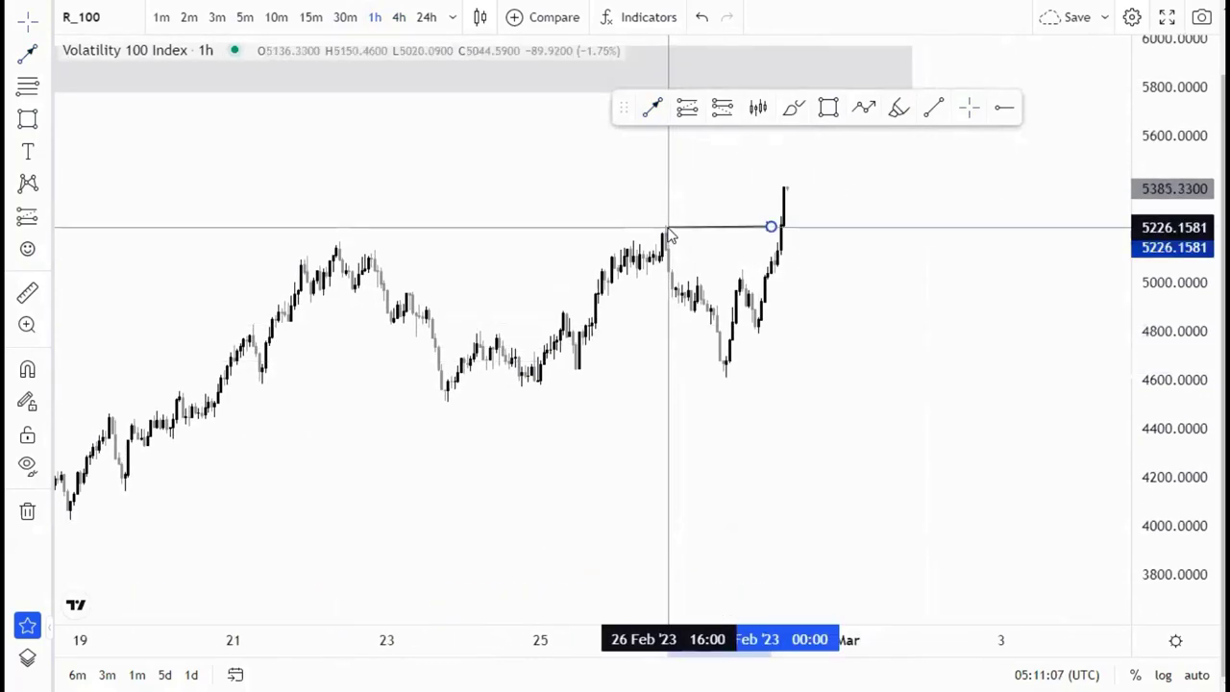
{"action": "left_click_drag", "start_coordinate": [669, 229], "coordinate": [665, 227]}
{"action": "left_click", "coordinate": [824, 213]}
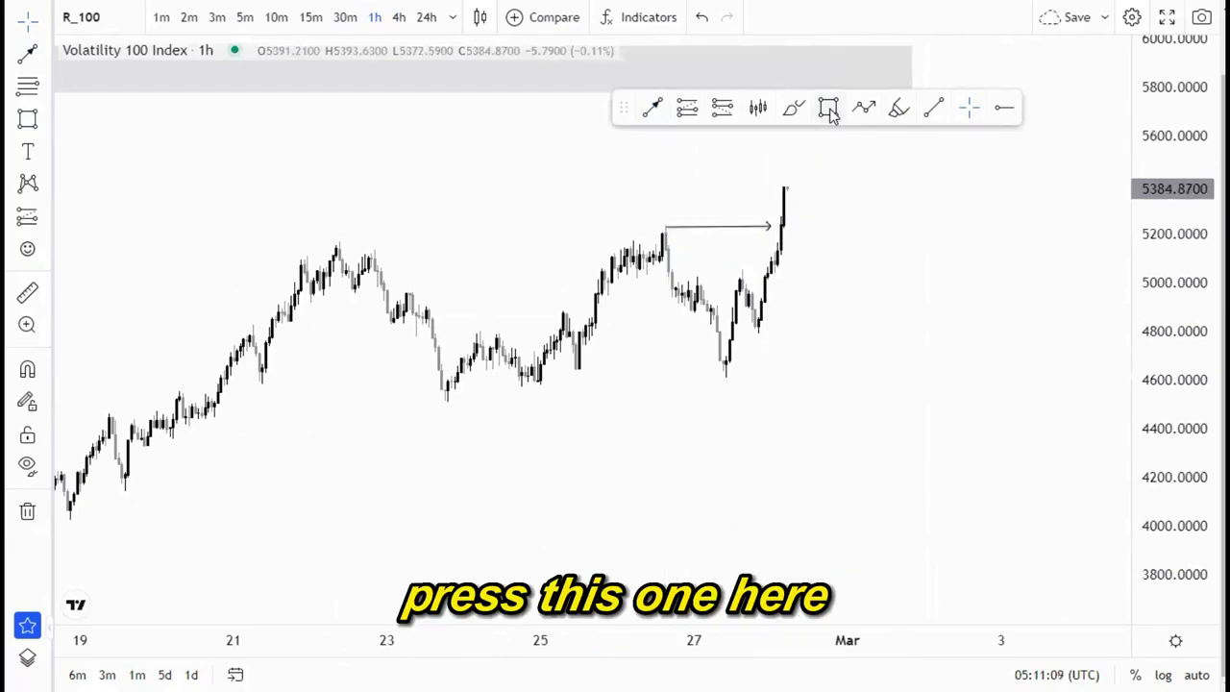
- Draw an order block rectangle from 28 Feb '23 01:00 to about 2 Mar '23, between about 5126 and 5045
{"action": "left_click", "coordinate": [779, 255]}
{"action": "left_click", "coordinate": [920, 268]}
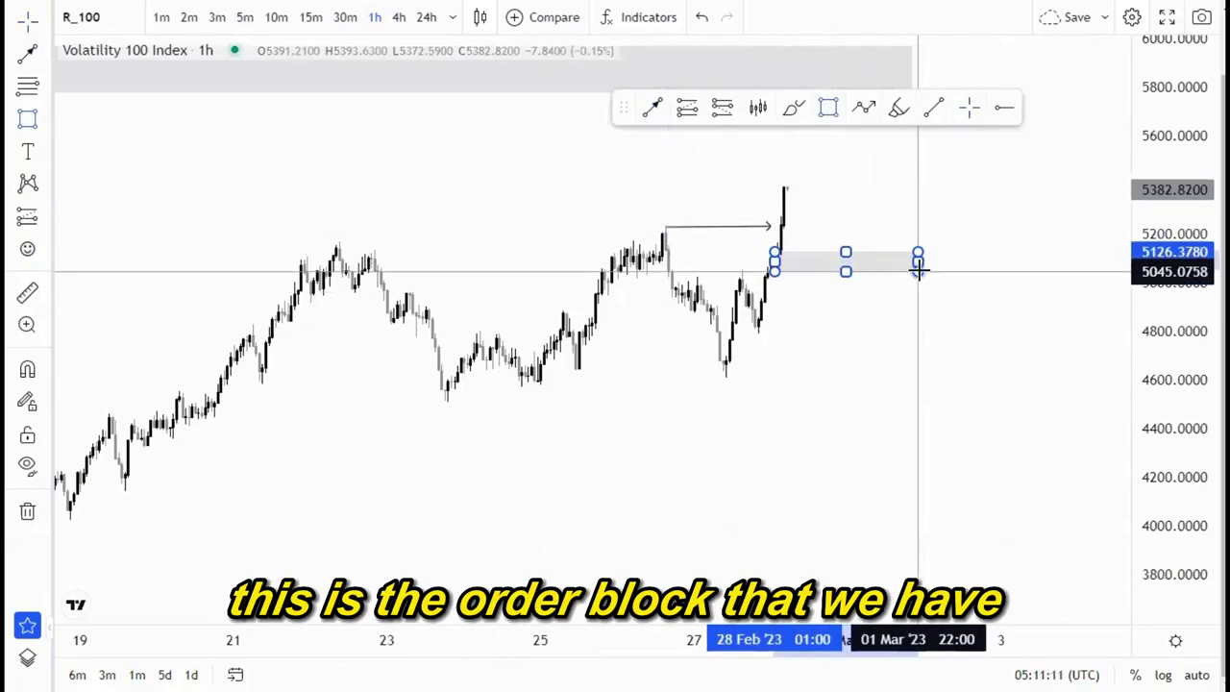
{"action": "left_click", "coordinate": [783, 259]}
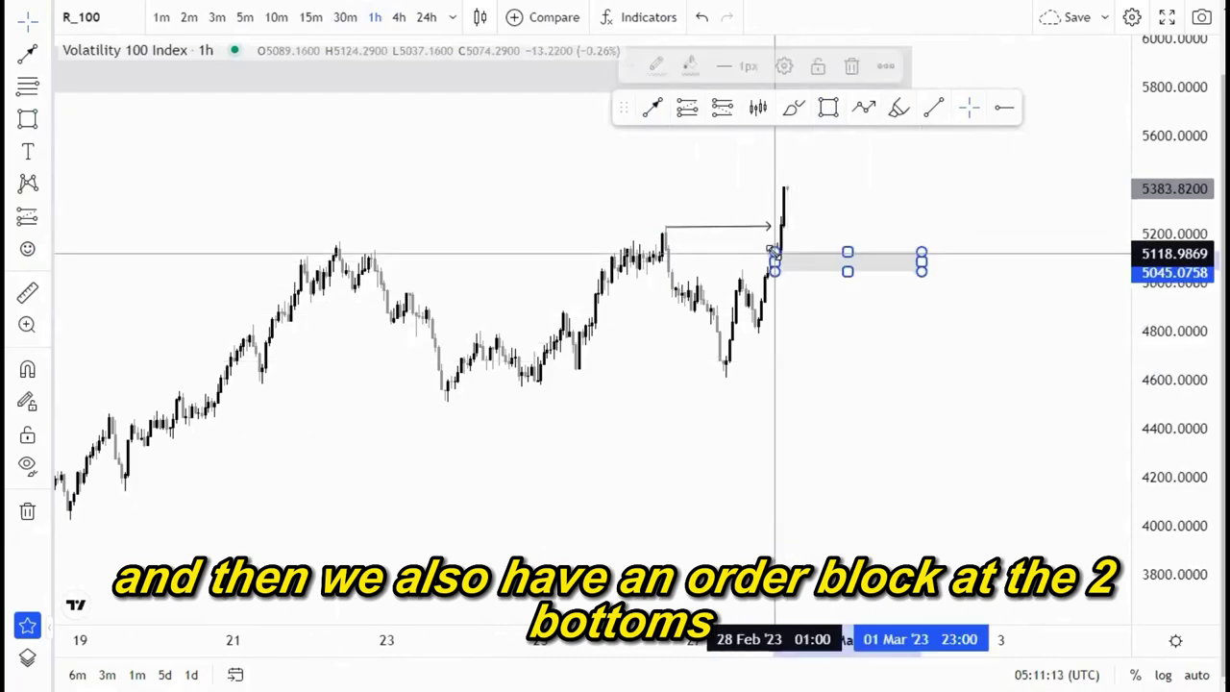
{"action": "left_click", "coordinate": [872, 384]}
{"action": "scroll", "coordinate": [865, 392], "scroll_direction": "up", "scroll_amount": 2}
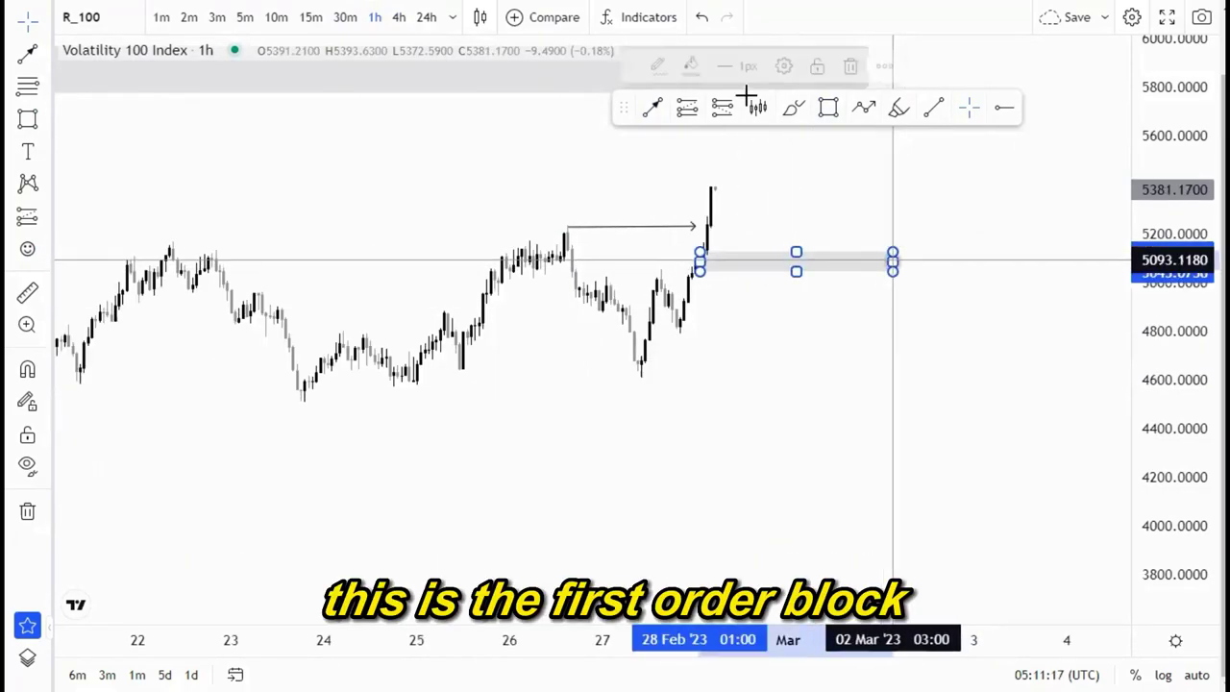
- Circle the 28 Feb '23 breakout candles with the brush and delete the mark
{"action": "left_click", "coordinate": [792, 106]}
{"action": "mouse_move", "coordinate": [716, 174]}
{"action": "left_mouse_down"}
{"action": "mouse_move", "coordinate": [679, 247]}
{"action": "mouse_move", "coordinate": [722, 174]}
{"action": "left_mouse_up"}
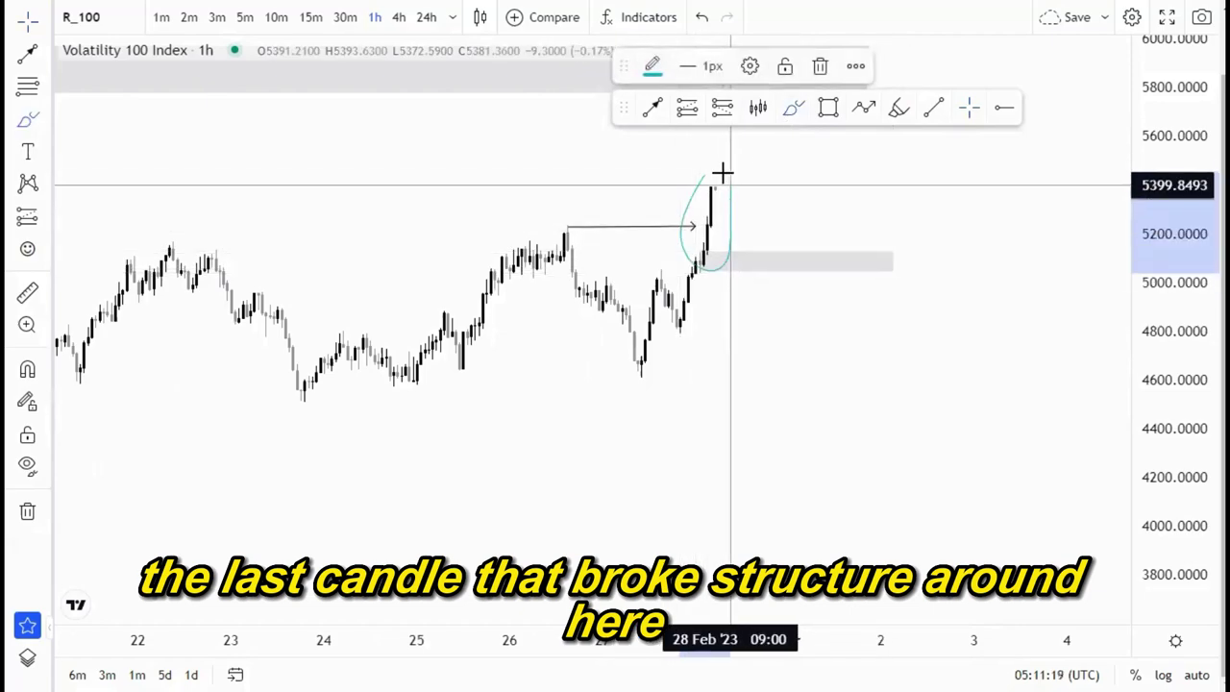
{"action": "left_click", "coordinate": [820, 67]}
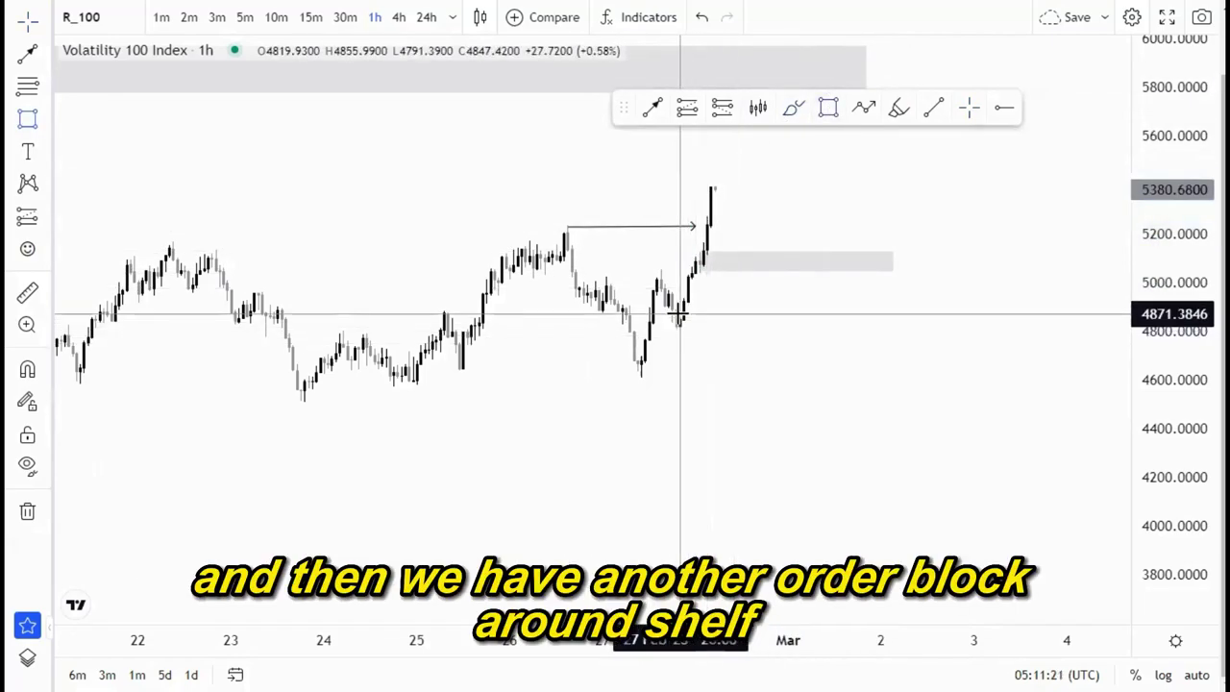
- Draw a second order block rectangle from the 27 Feb '23 20:00 low to 2 Mar '23, between about 4871 and 4780
{"action": "left_click_drag", "start_coordinate": [679, 315], "coordinate": [900, 338]}
{"action": "left_click", "coordinate": [740, 365]}
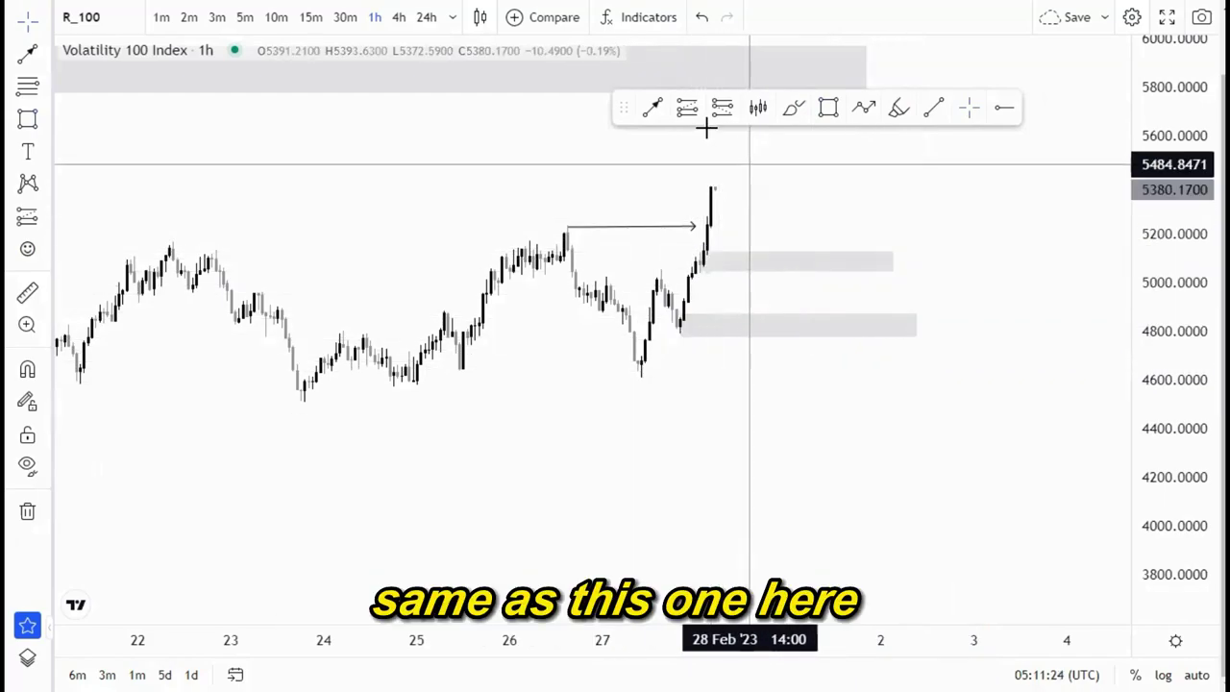
- Draw a short left-pointing arrow at about 5144, marking the imbalance just above the upper order block
{"action": "left_click", "coordinate": [733, 251]}
{"action": "left_click", "coordinate": [728, 249]}
{"action": "left_click_drag", "start_coordinate": [728, 249], "coordinate": [738, 252]}
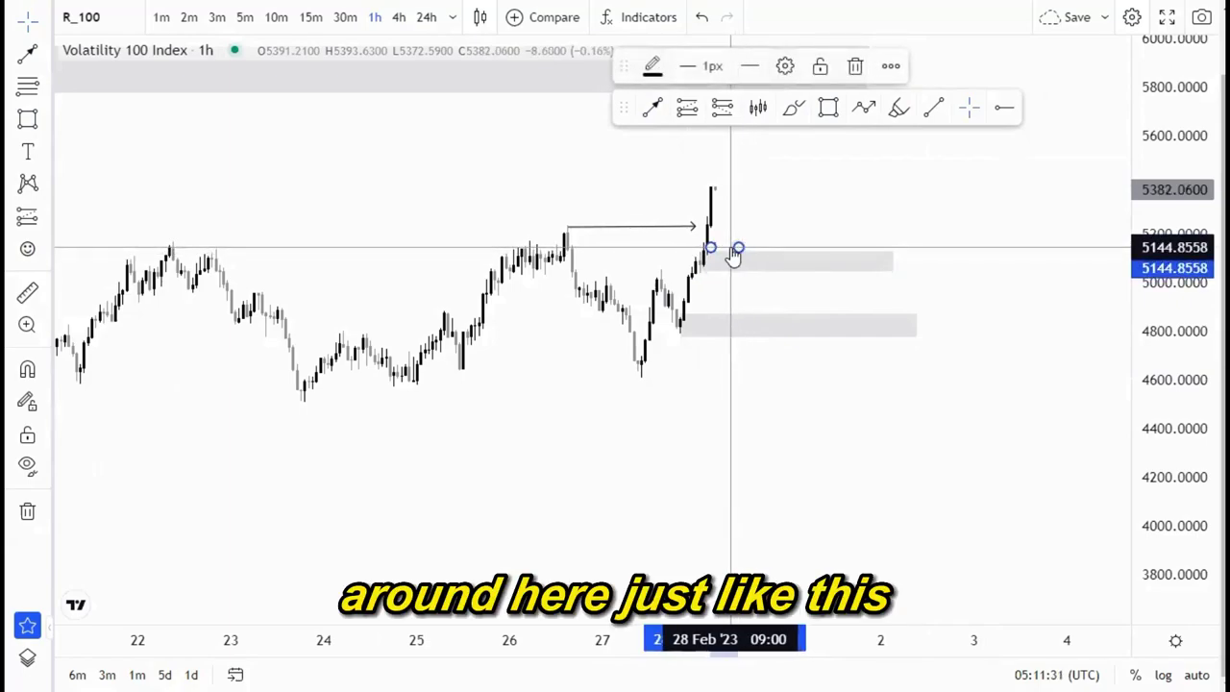
{"action": "right_click", "coordinate": [732, 249]}
{"action": "left_click", "coordinate": [780, 361]}
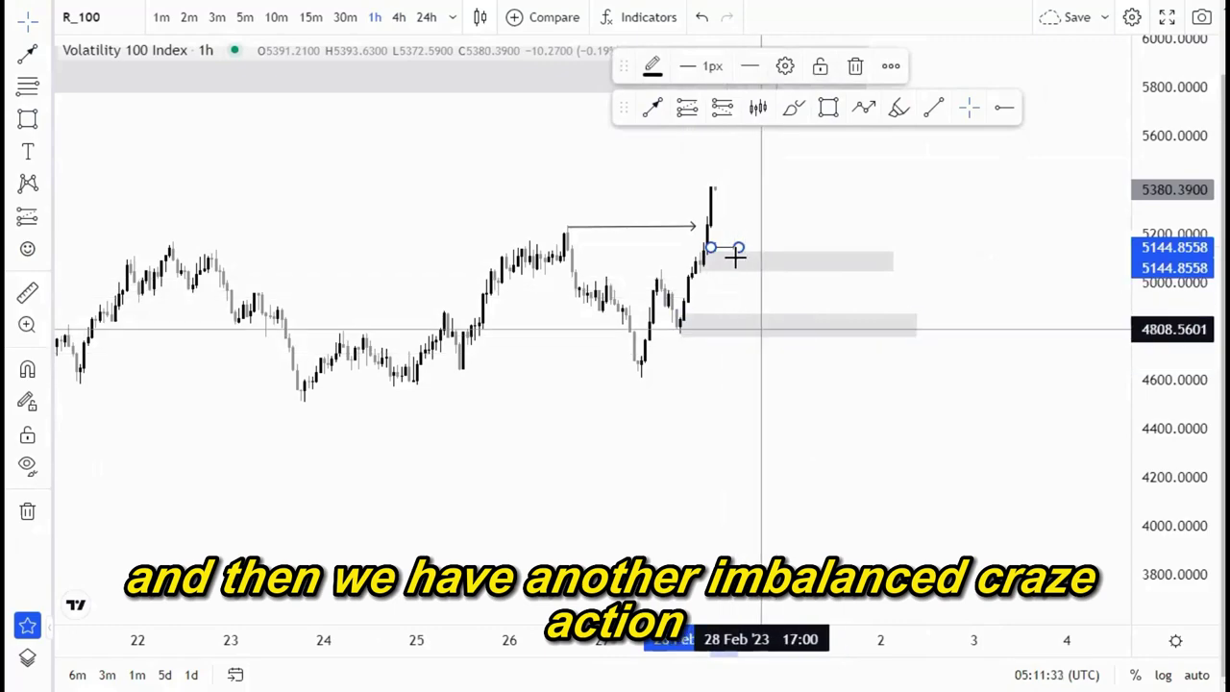
- Draw a short left-pointing arrow at about 4882, marking the imbalance just above the second order block
{"action": "left_click", "coordinate": [646, 110]}
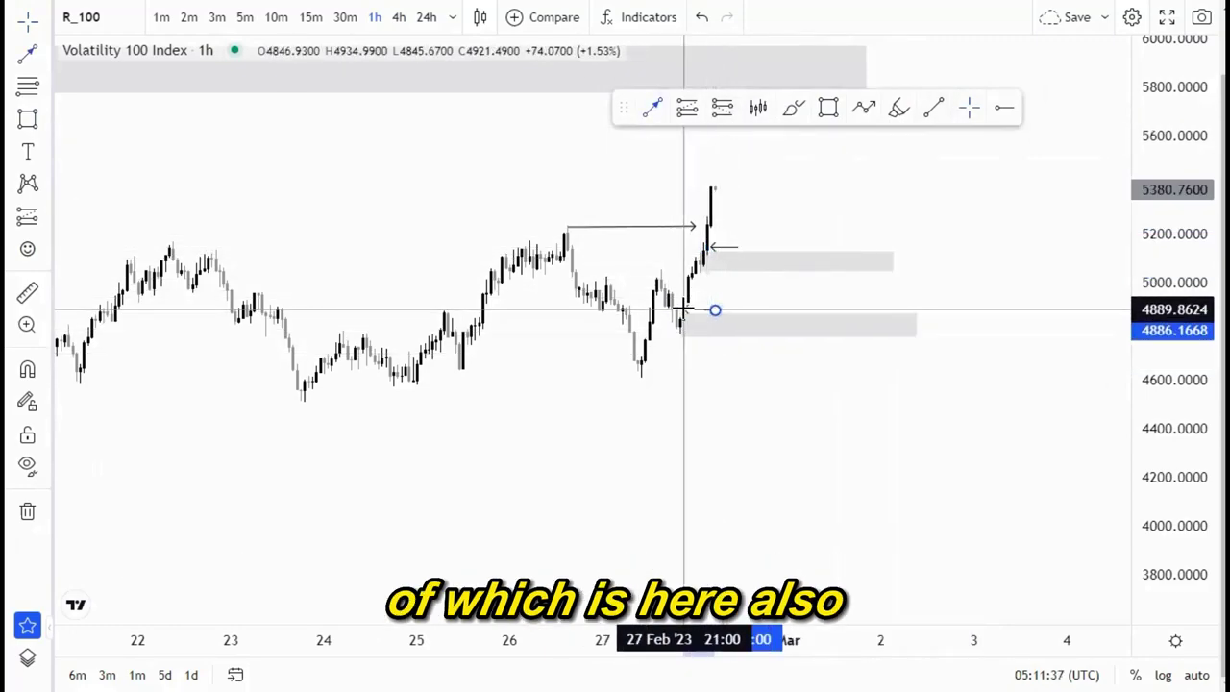
{"action": "left_click", "coordinate": [692, 310]}
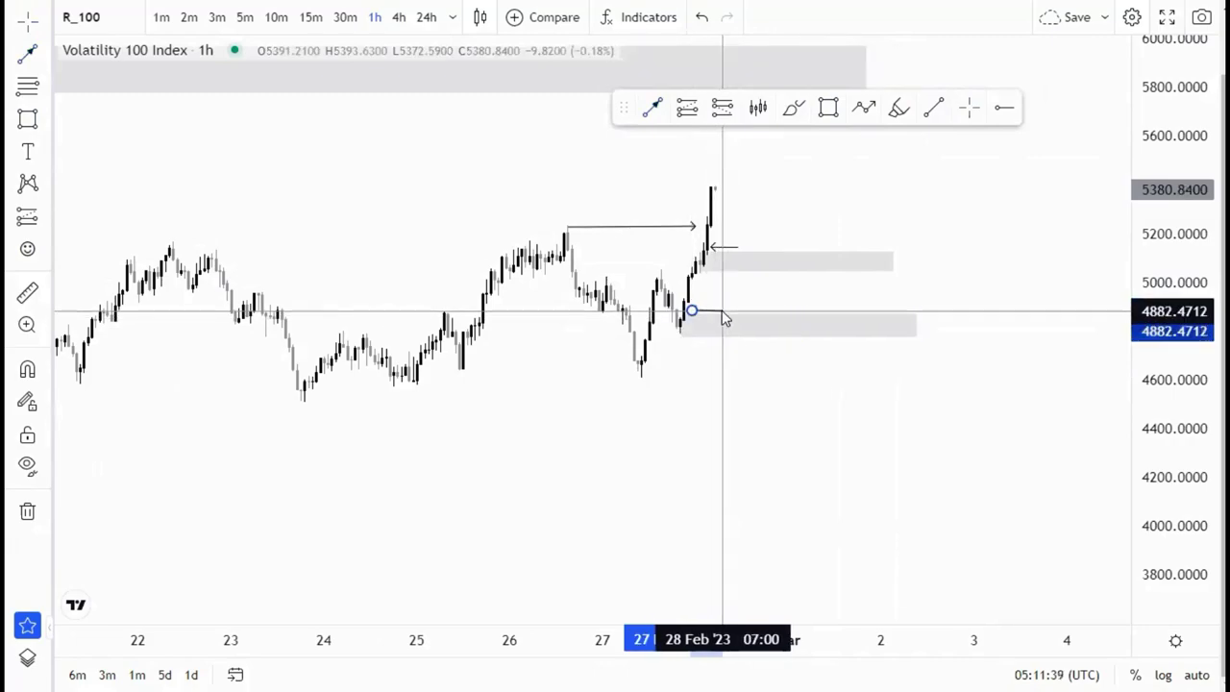
{"action": "left_click", "coordinate": [722, 311]}
- Draw a third left-pointing arrow at about 4690, level with the 27 Feb '23 swing low, ending at 28 Feb '23 02:00
{"action": "left_click", "coordinate": [654, 110]}
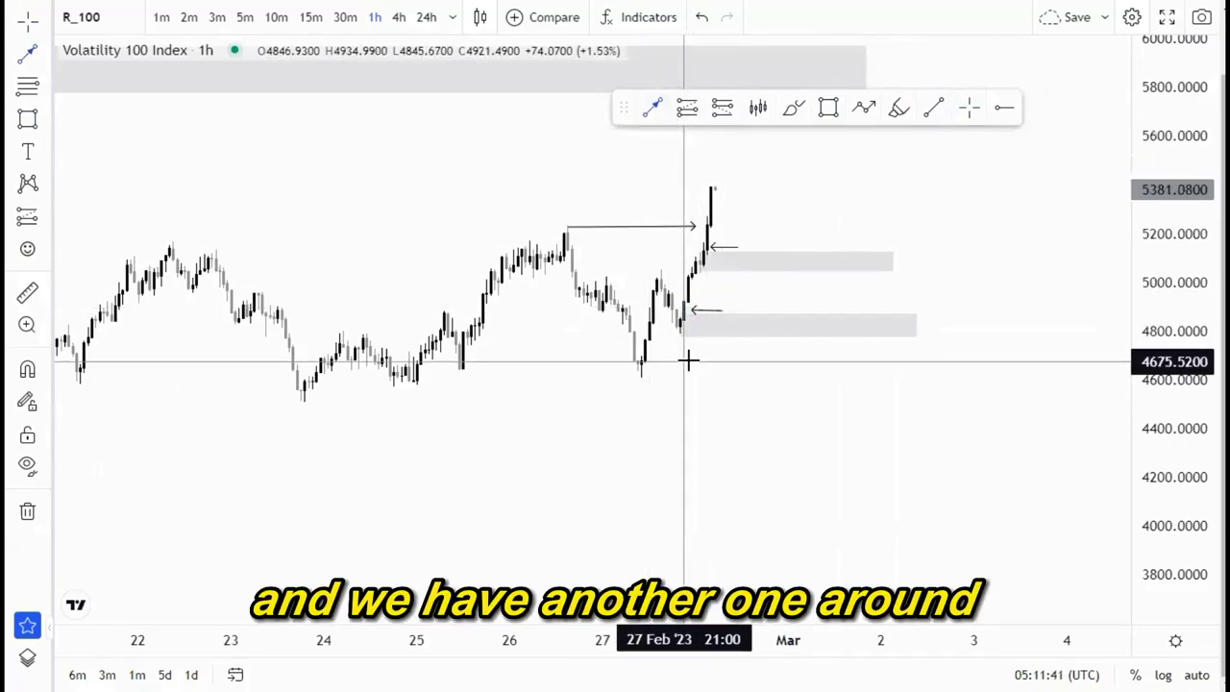
{"action": "left_click", "coordinate": [685, 357]}
{"action": "left_click", "coordinate": [677, 358]}
{"action": "left_click", "coordinate": [653, 352]}
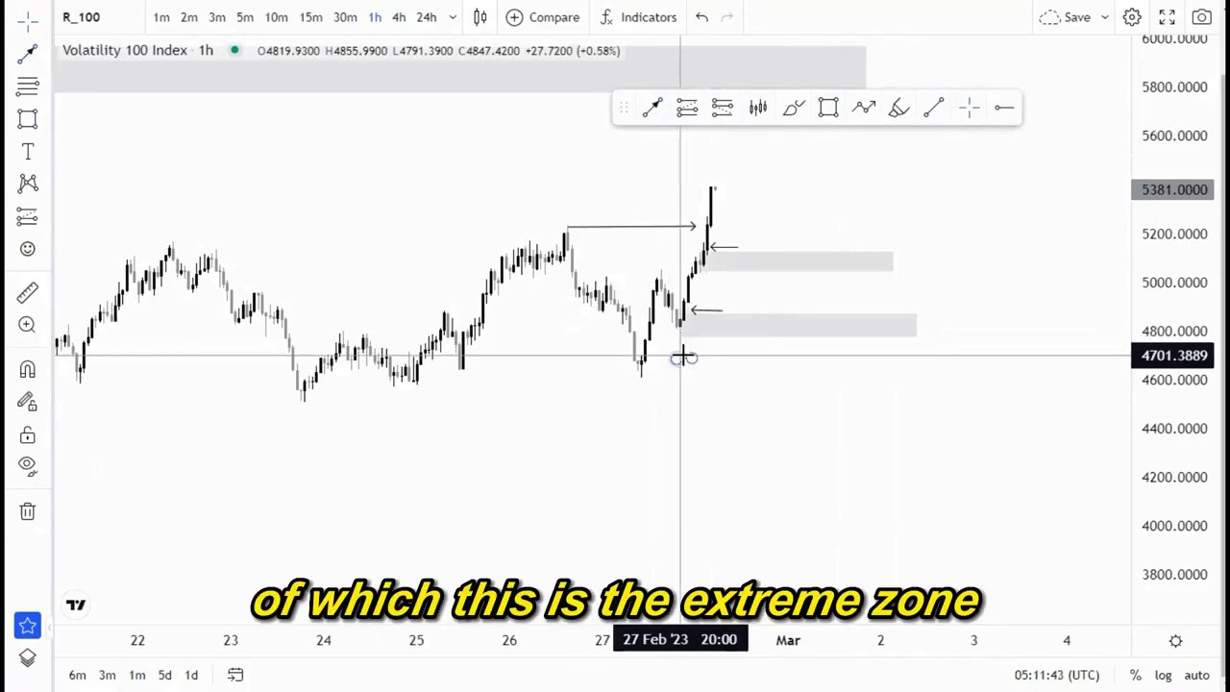
{"action": "left_click_drag", "start_coordinate": [692, 358], "coordinate": [700, 358]}
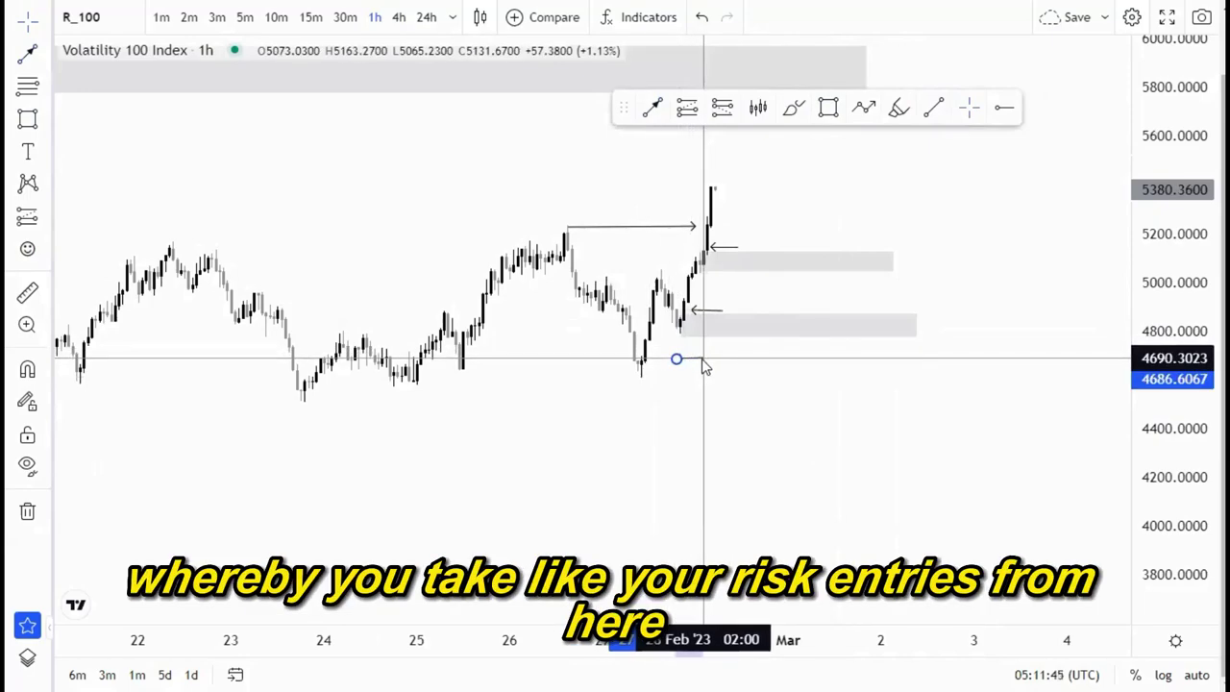
{"action": "left_click", "coordinate": [709, 361]}
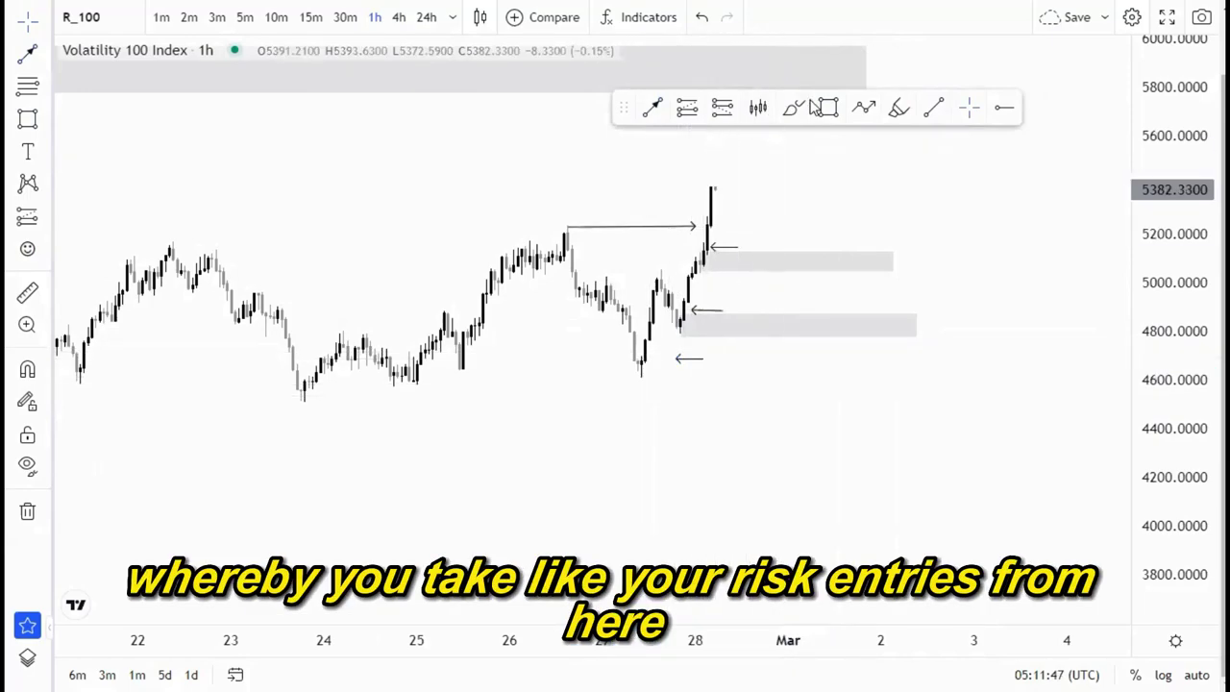
- Draw a third order block rectangle from 27 Feb '23 10:00 to 2 Mar '23 17:00, between about 4690 and 4605
{"action": "left_click", "coordinate": [641, 357]}
{"action": "left_click", "coordinate": [948, 374]}
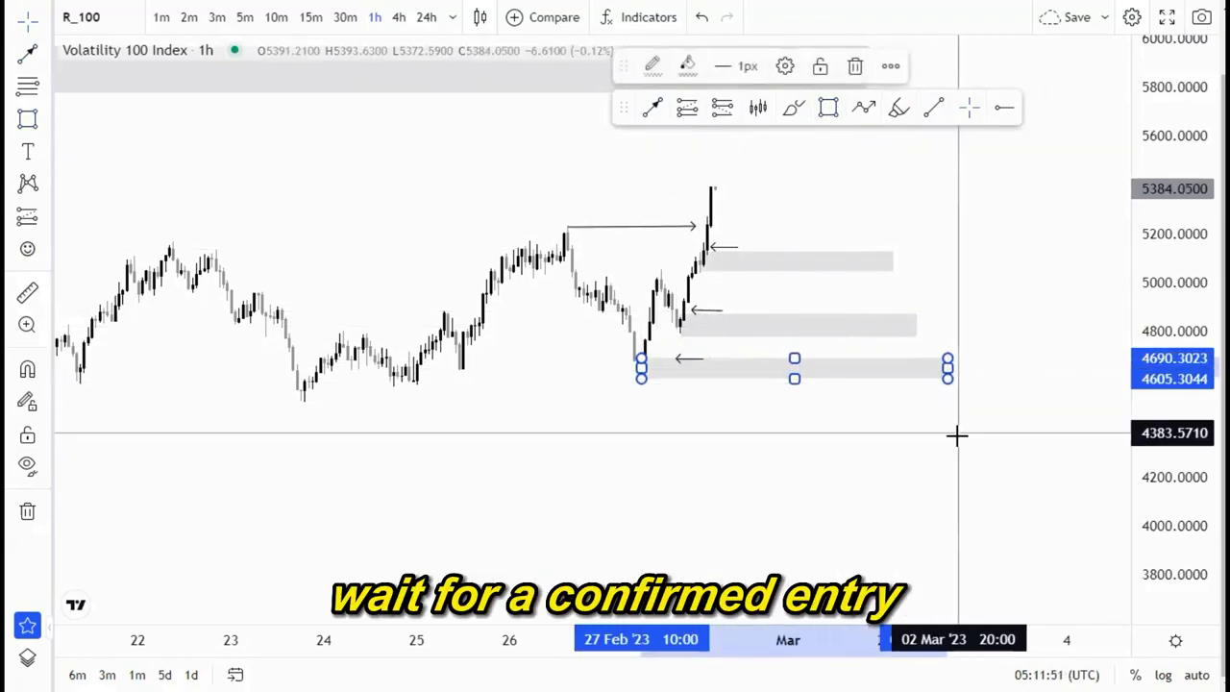
- Draw a path dipping into the lowest zone, bouncing to about 4930 and falling to about 3984, and delete it
{"action": "left_click", "coordinate": [764, 81]}
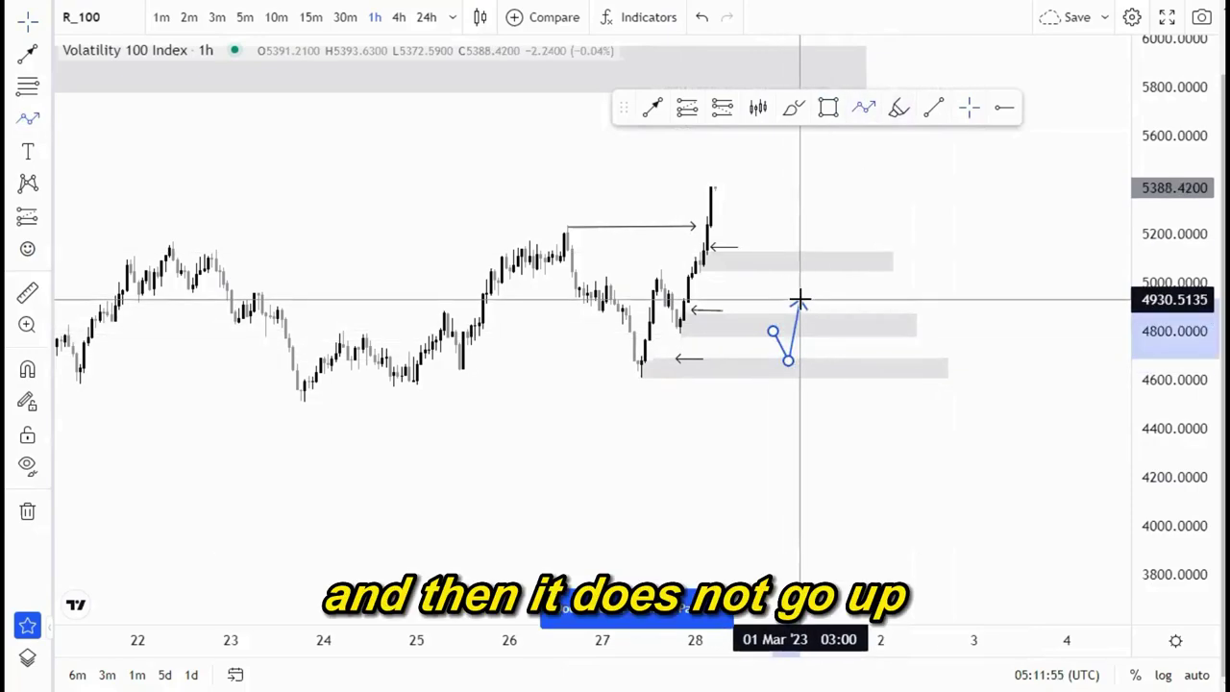
{"action": "left_click", "coordinate": [799, 300]}
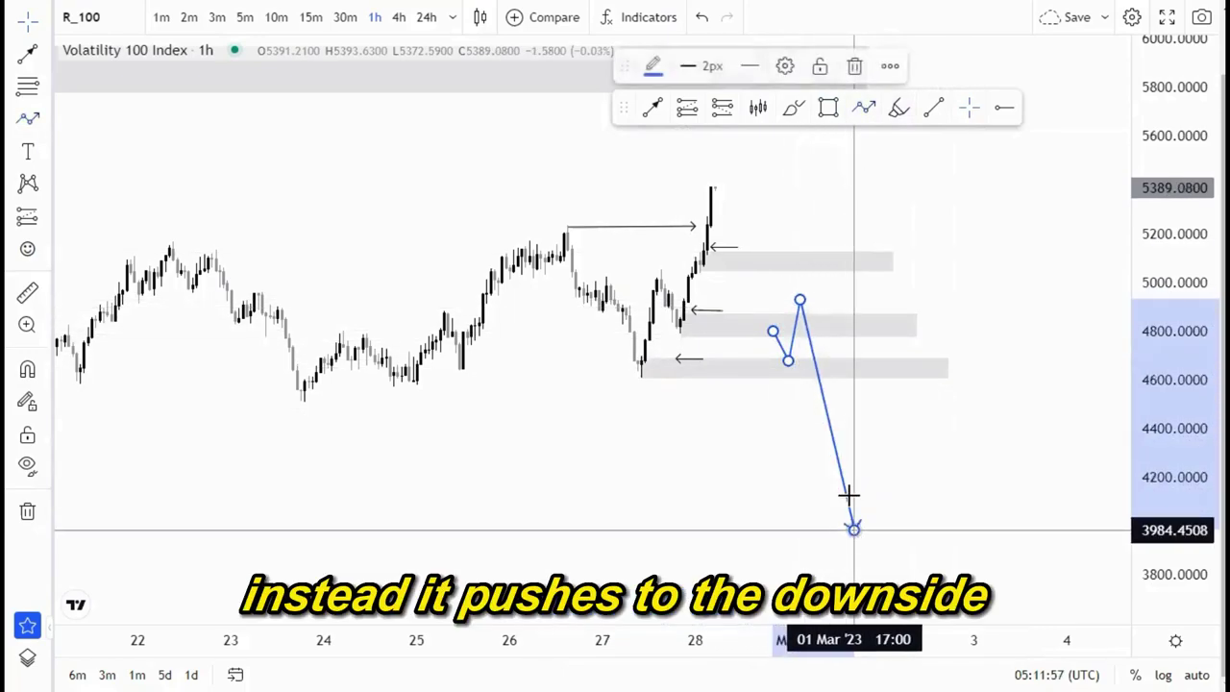
{"action": "left_click", "coordinate": [854, 66]}
- Delete the three short left-pointing imbalance arrows beside the order block zones
{"action": "left_click", "coordinate": [676, 358]}
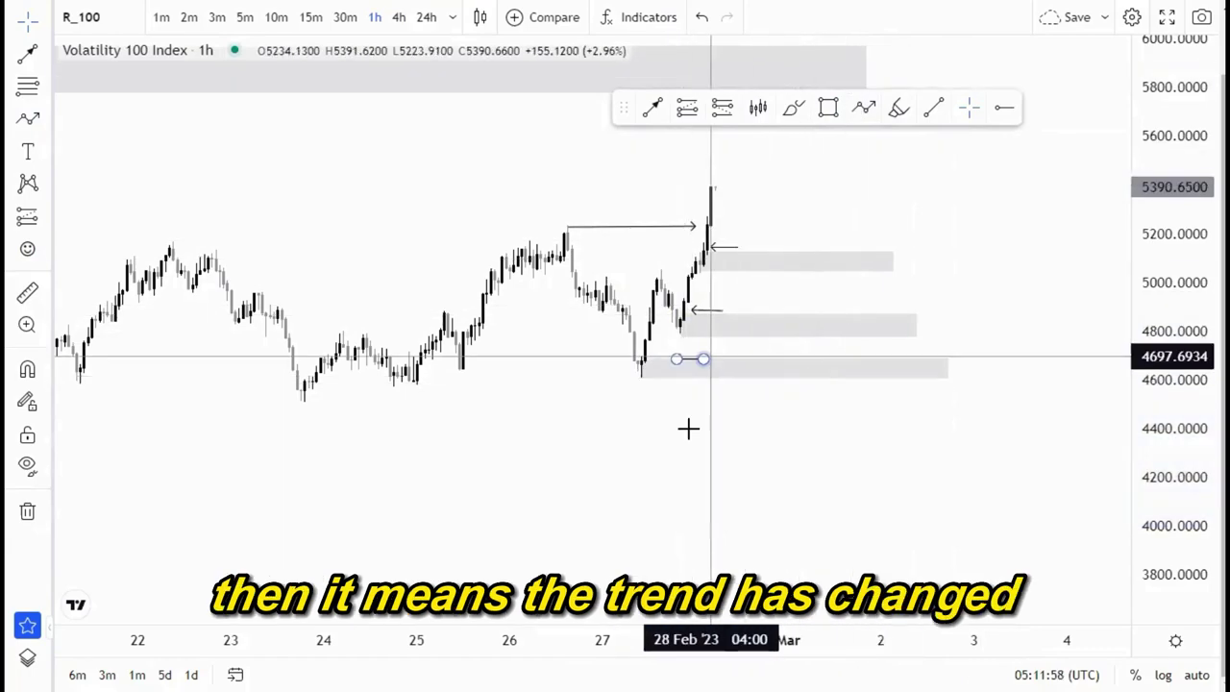
{"action": "key", "text": "Escape"}
{"action": "left_click", "coordinate": [692, 367]}
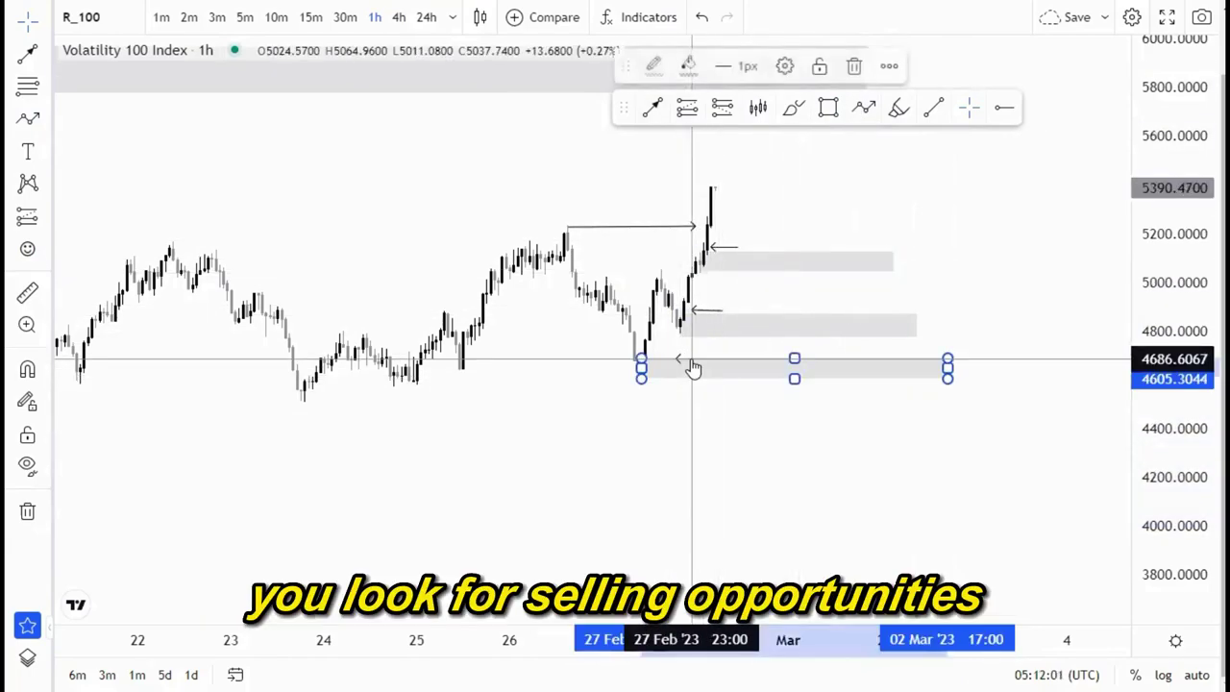
{"action": "left_click", "coordinate": [680, 450]}
{"action": "left_click", "coordinate": [676, 358]}
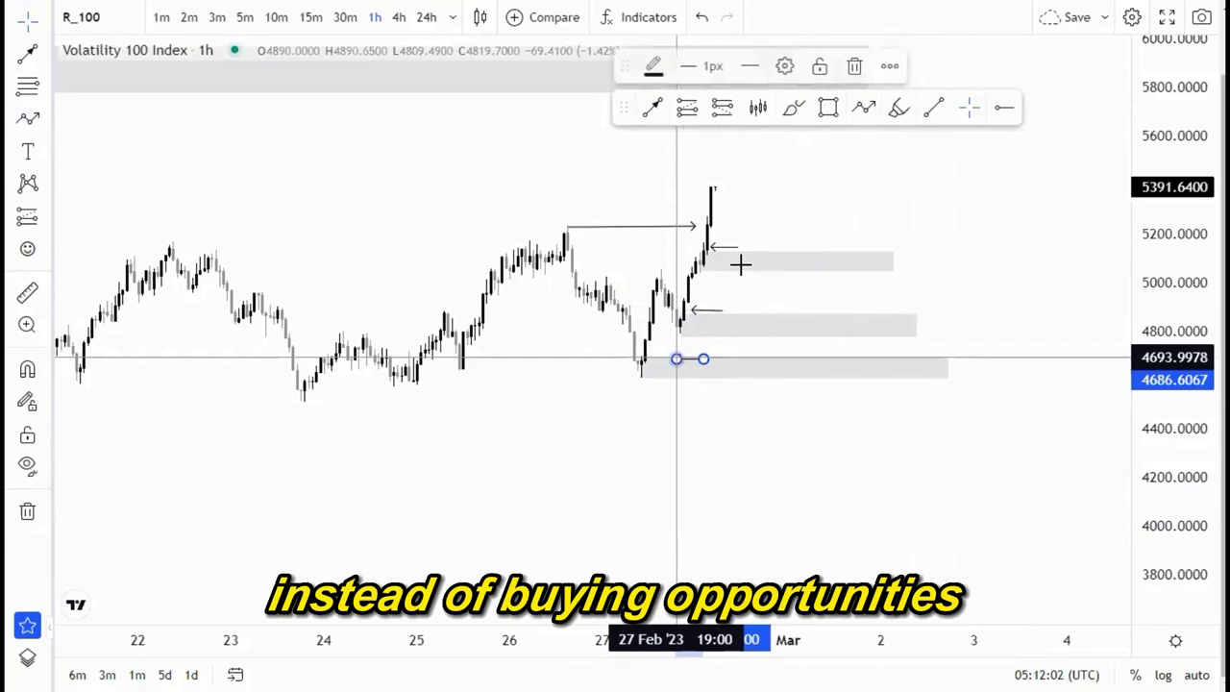
{"action": "left_click", "coordinate": [854, 66]}
{"action": "left_click", "coordinate": [722, 311]}
{"action": "left_click", "coordinate": [855, 66]}
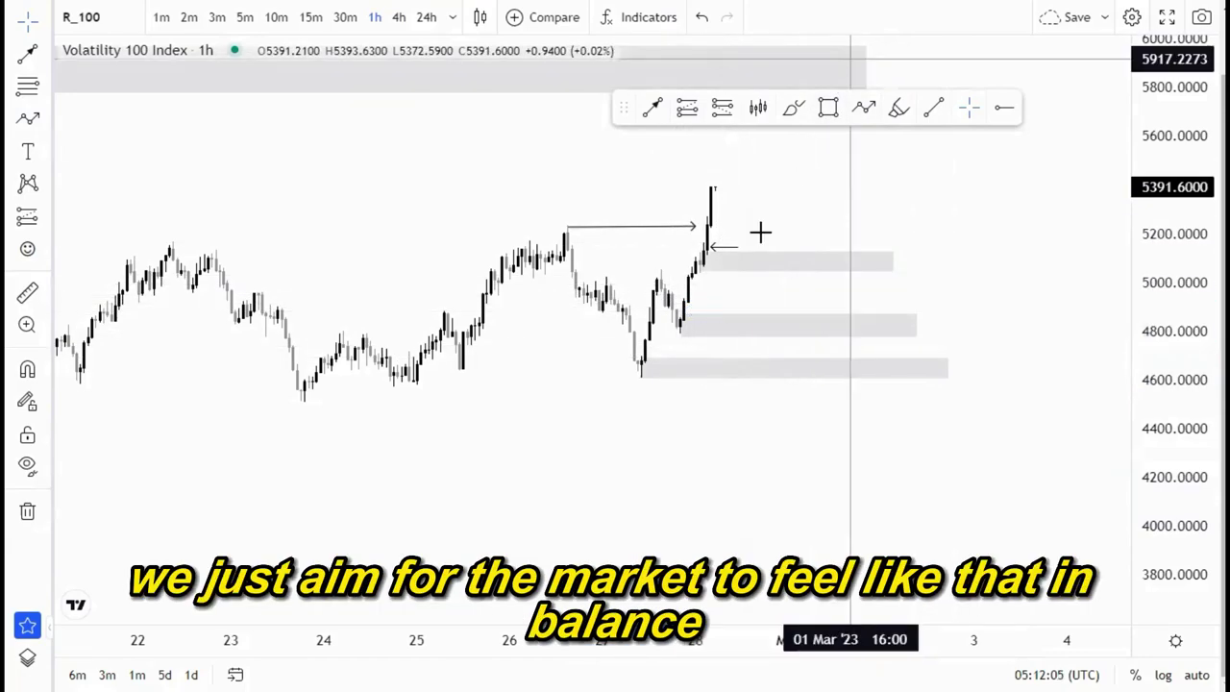
{"action": "left_click", "coordinate": [736, 248]}
{"action": "left_click", "coordinate": [855, 65]}
- Draw a short downward path arrow from about 5500 to about 5326, ending at 28 Feb '23 20:00, above the upper order block
{"action": "left_click_drag", "start_coordinate": [805, 207], "coordinate": [776, 219]}
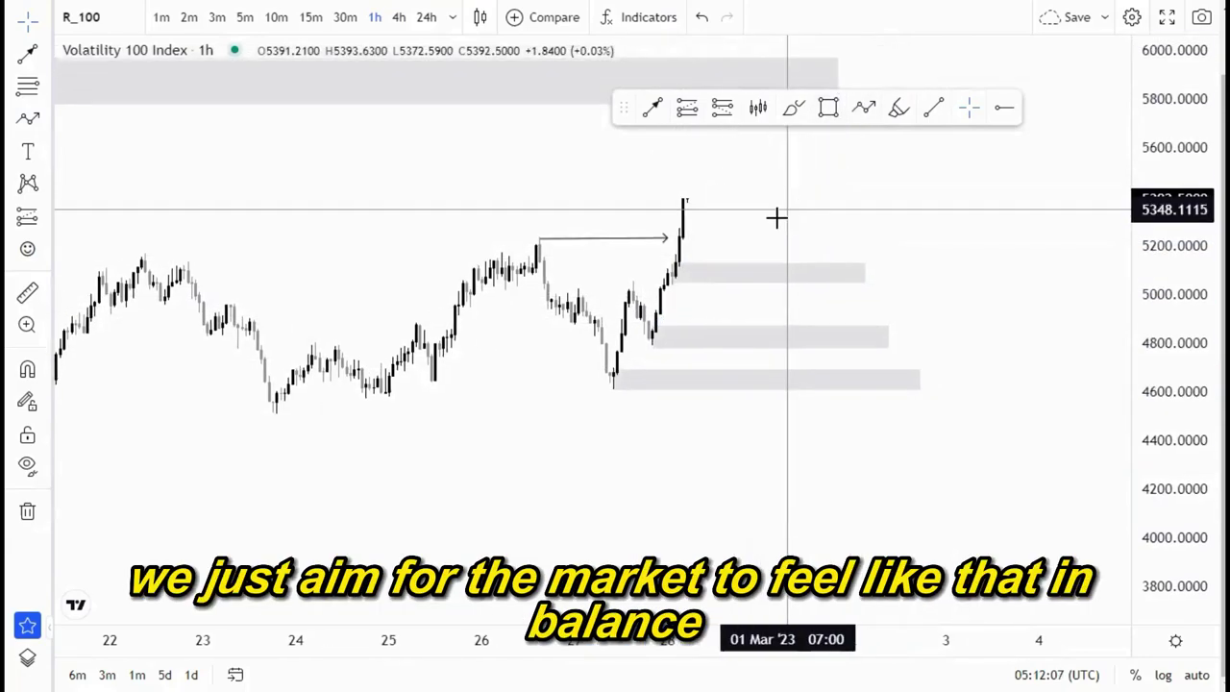
{"action": "left_click", "coordinate": [864, 107]}
{"action": "left_click", "coordinate": [725, 173]}
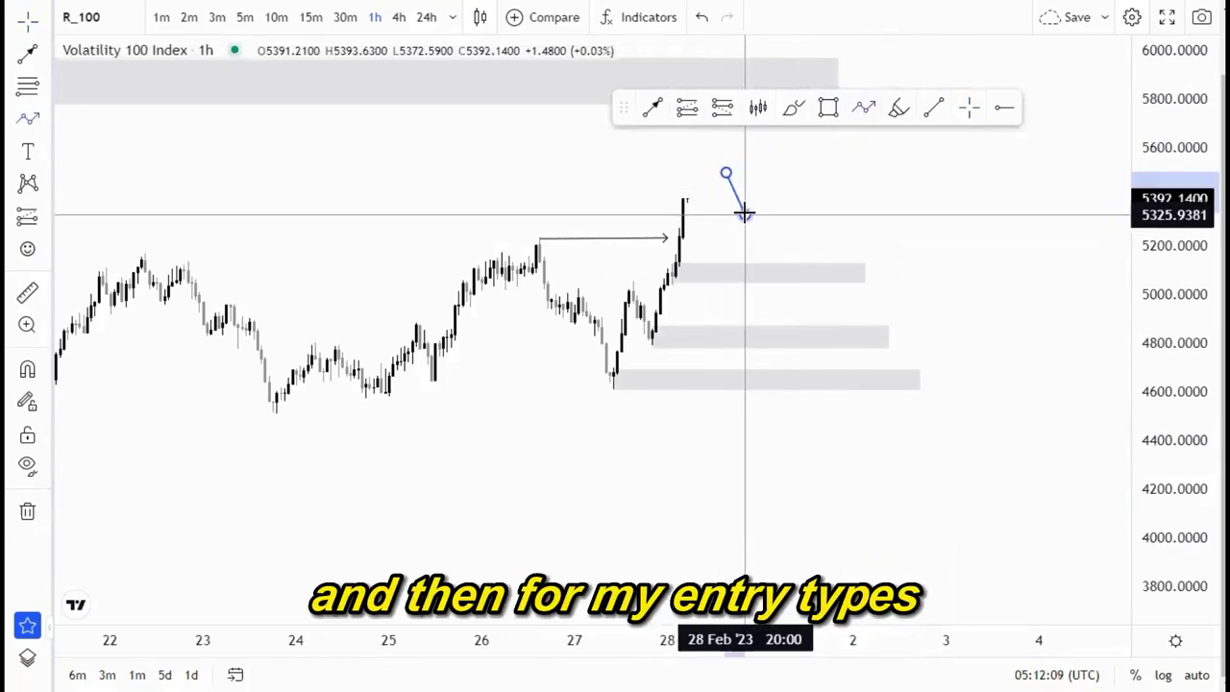
{"action": "left_click", "coordinate": [744, 214]}
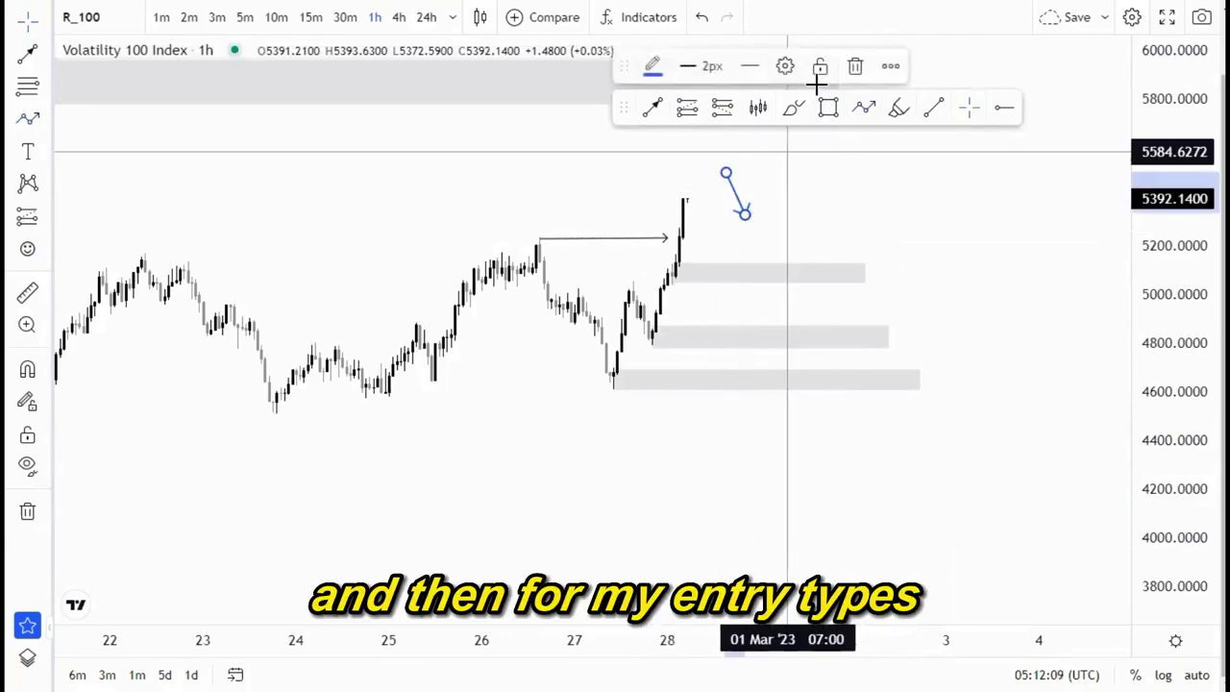
- Replace the short downward arrow with a zigzag path from about 5390, dipping to about 5078 in the upper order block and rising to about 5625
{"action": "left_click", "coordinate": [653, 66]}
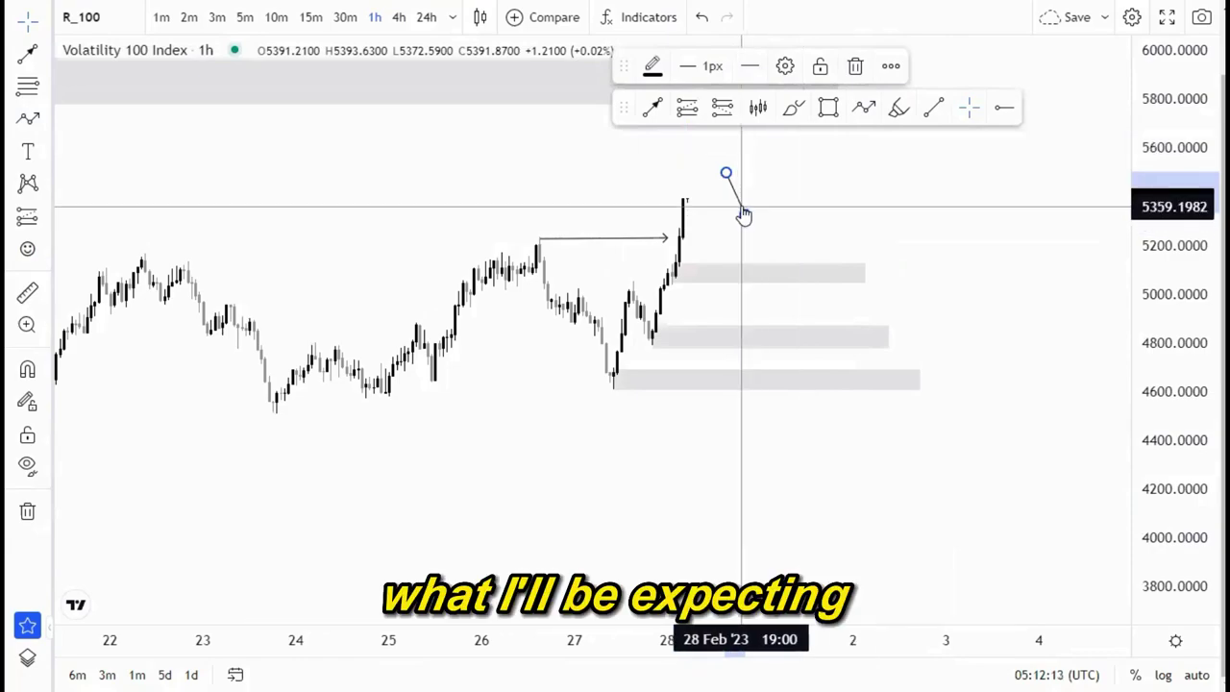
{"action": "left_click", "coordinate": [856, 67]}
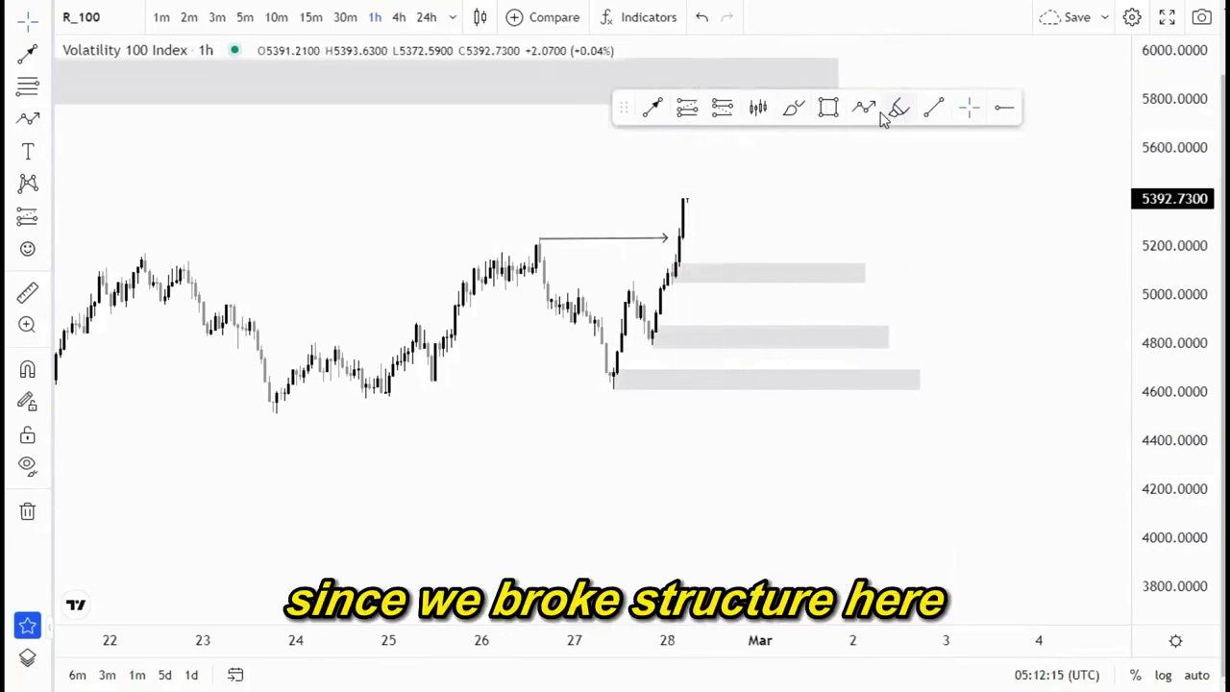
{"action": "left_click", "coordinate": [725, 226]}
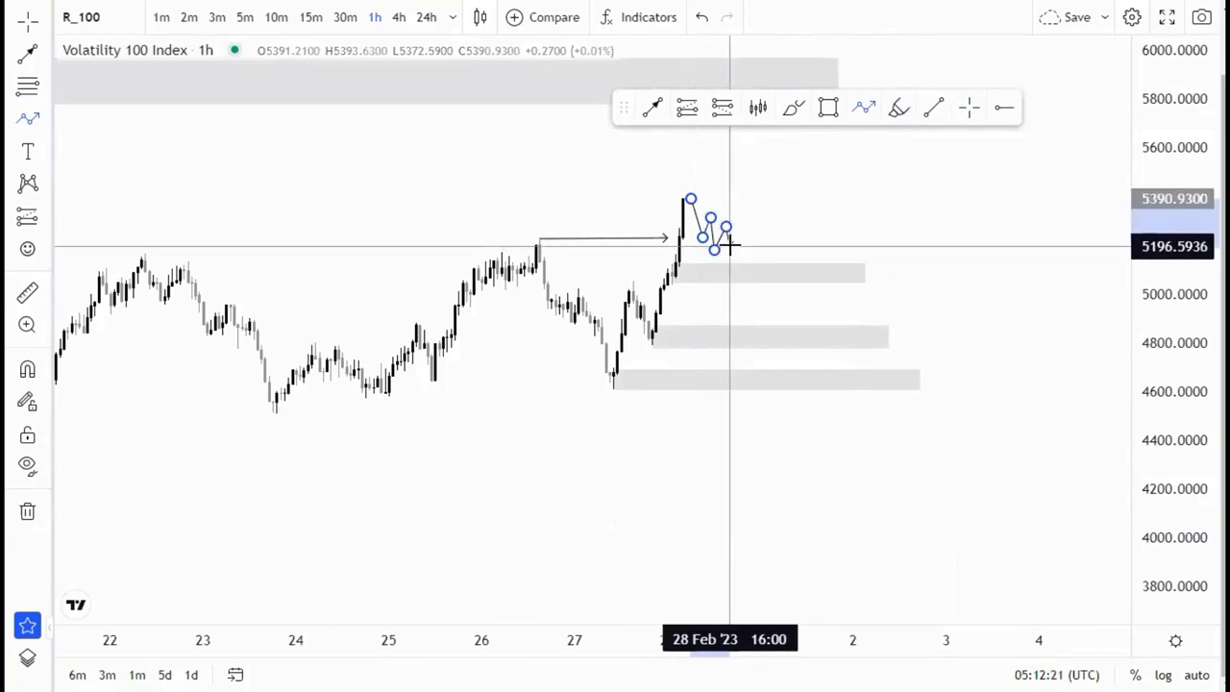
{"action": "left_click", "coordinate": [729, 246]}
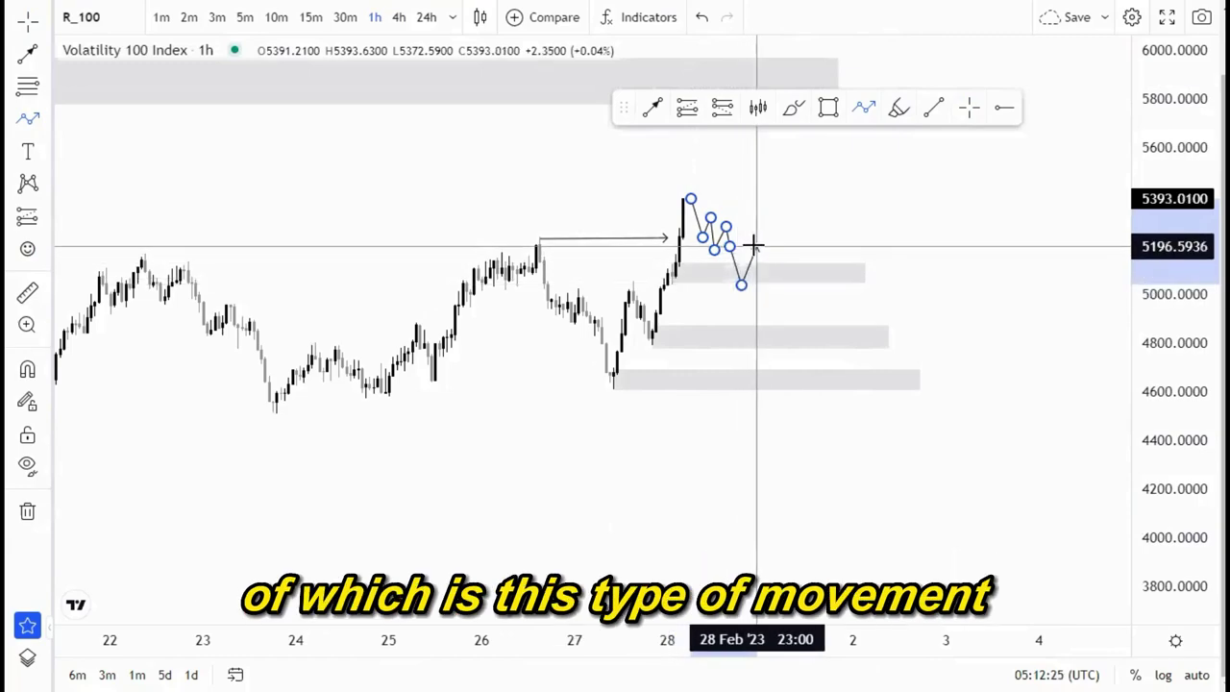
{"action": "left_click", "coordinate": [773, 276]}
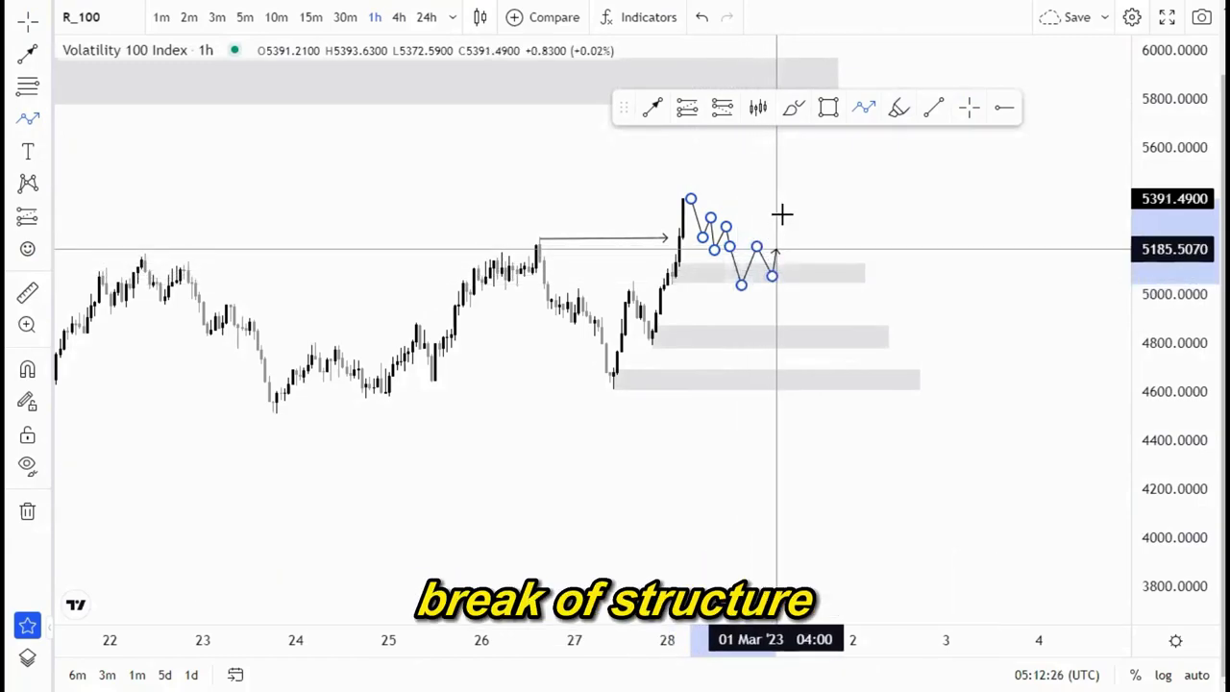
{"action": "left_click", "coordinate": [802, 140]}
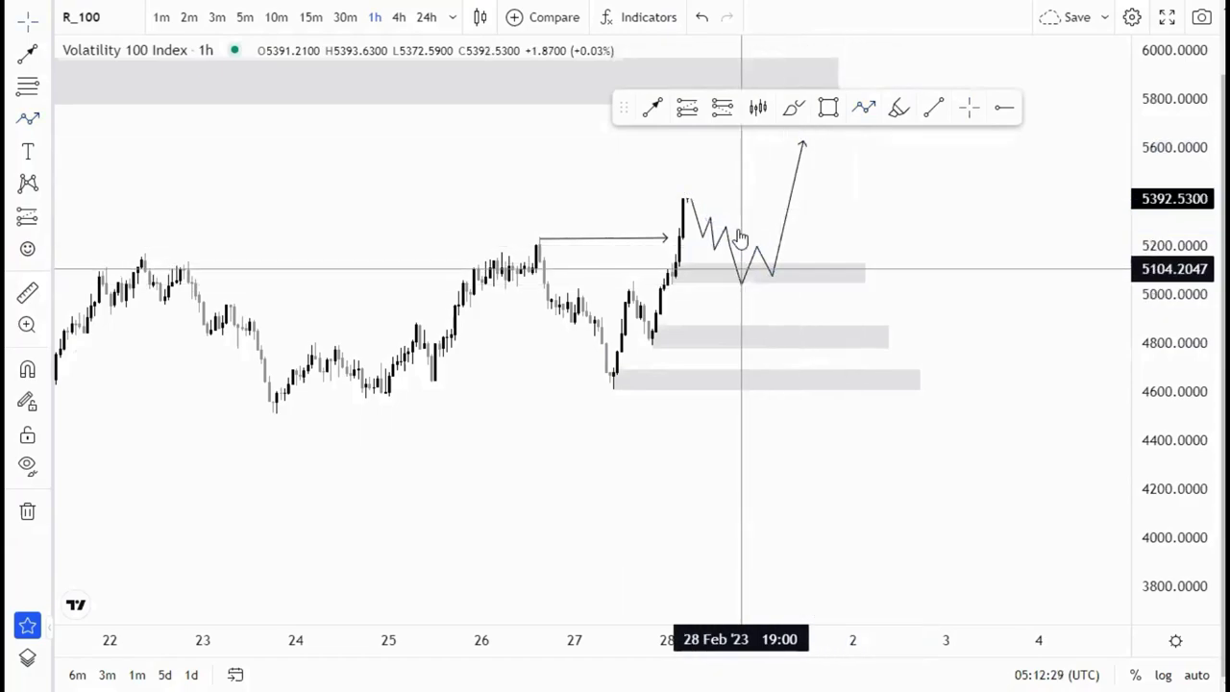
{"action": "left_click", "coordinate": [746, 281]}
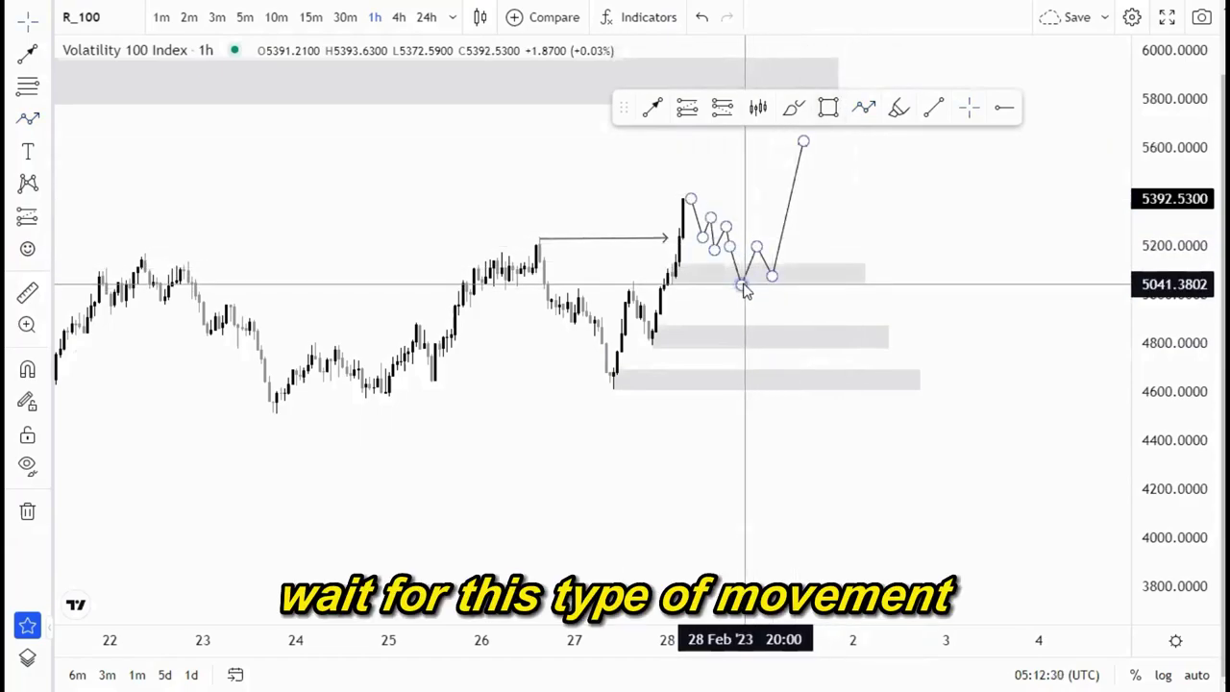
{"action": "left_click", "coordinate": [838, 227]}
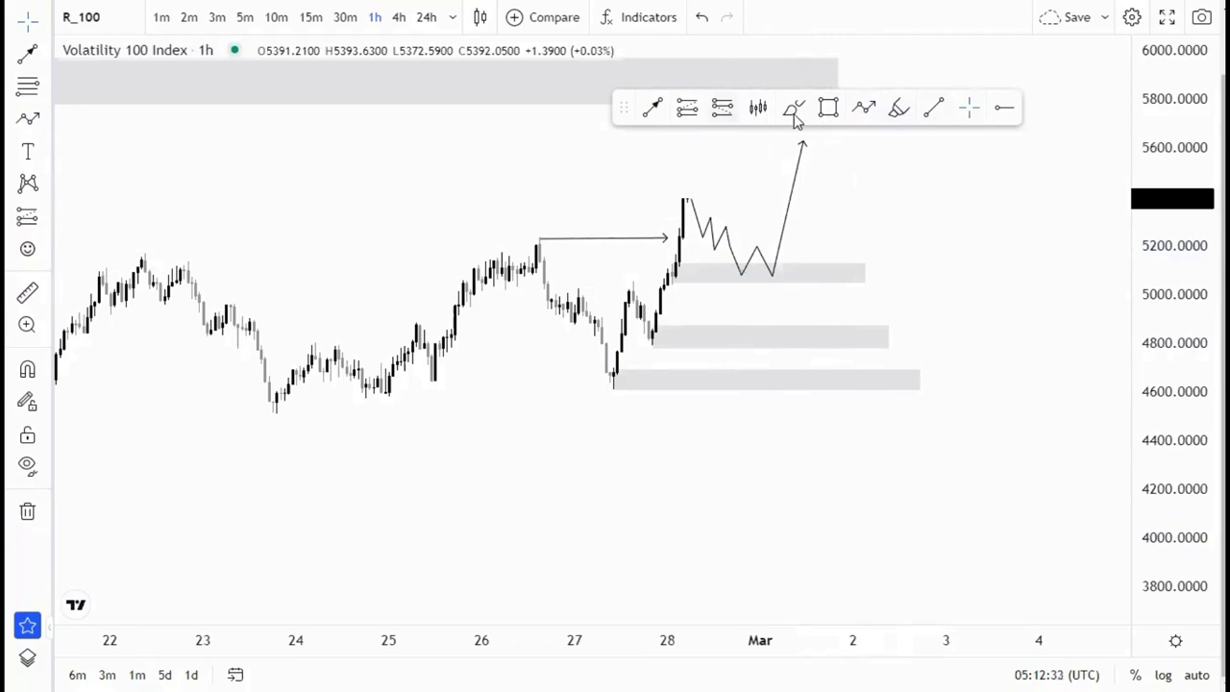
- Mark the zigzag path's minor break of structure with a short horizontal arrow and box its retest area in the upper order block down to about 5078
{"action": "left_click", "coordinate": [754, 252]}
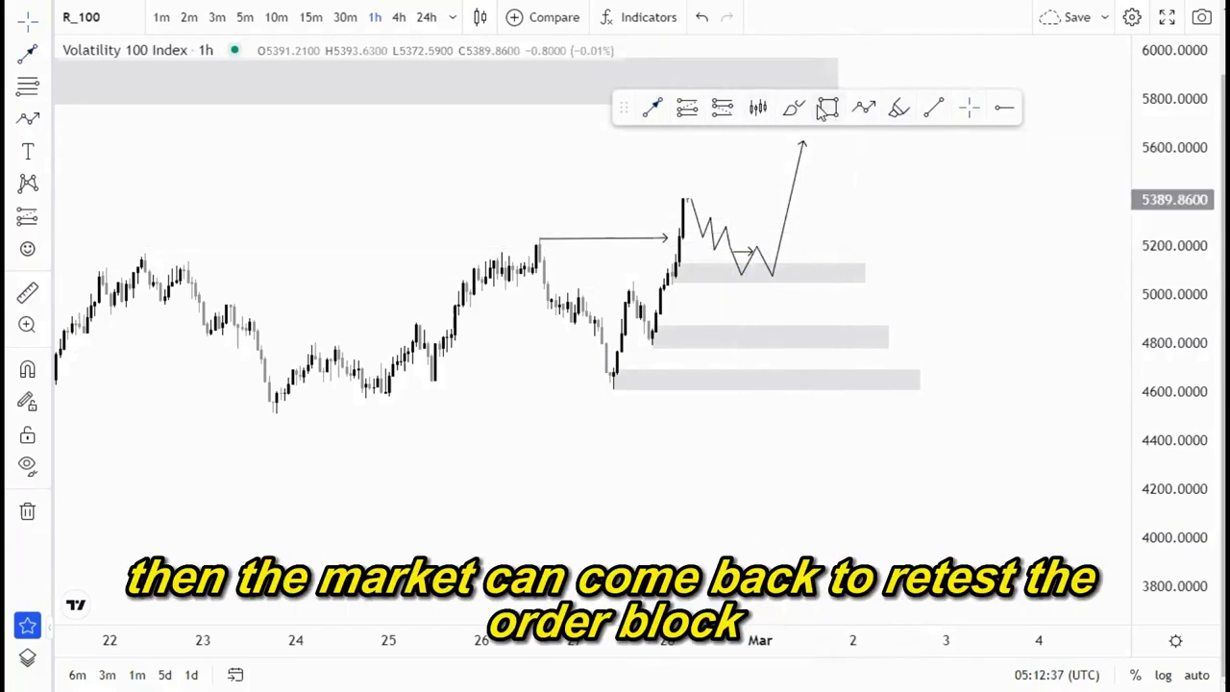
{"action": "left_click", "coordinate": [748, 267]}
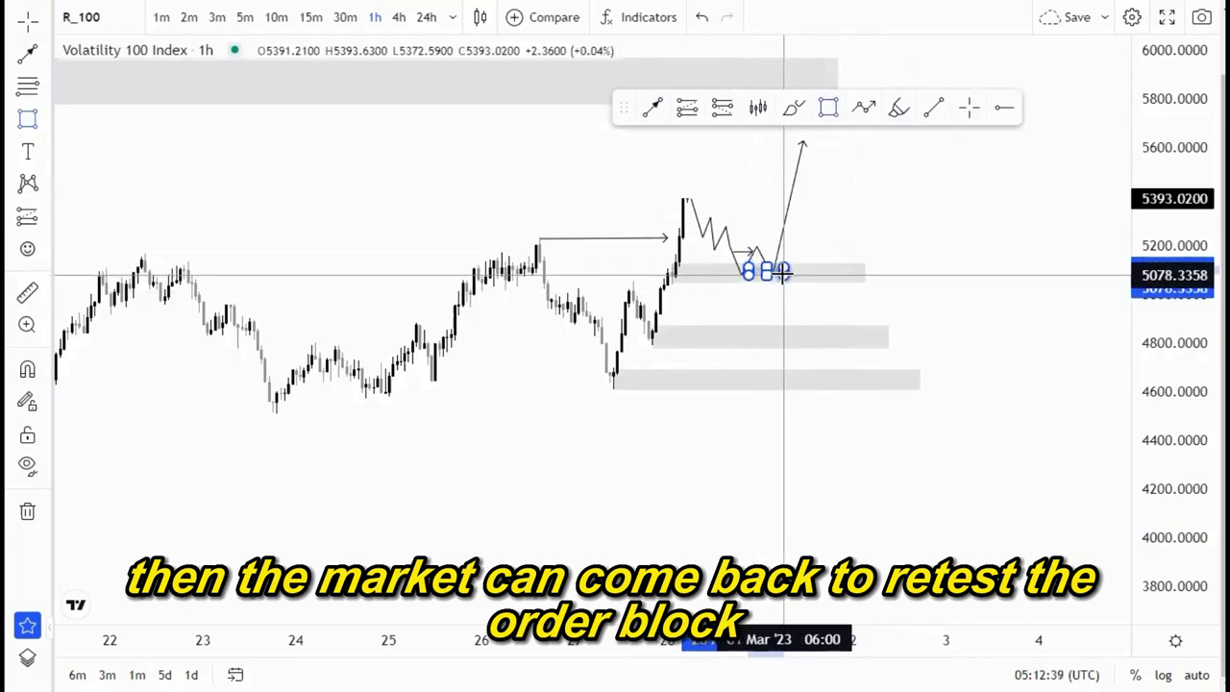
{"action": "left_click", "coordinate": [783, 275]}
{"action": "left_click", "coordinate": [872, 229]}
- Extend the zigzag path's final rise to about 5730, just below the large supply zone
{"action": "left_click_drag", "start_coordinate": [874, 224], "coordinate": [857, 313]}
{"action": "left_click_drag", "start_coordinate": [796, 194], "coordinate": [798, 167]}
{"action": "left_click", "coordinate": [830, 273]}
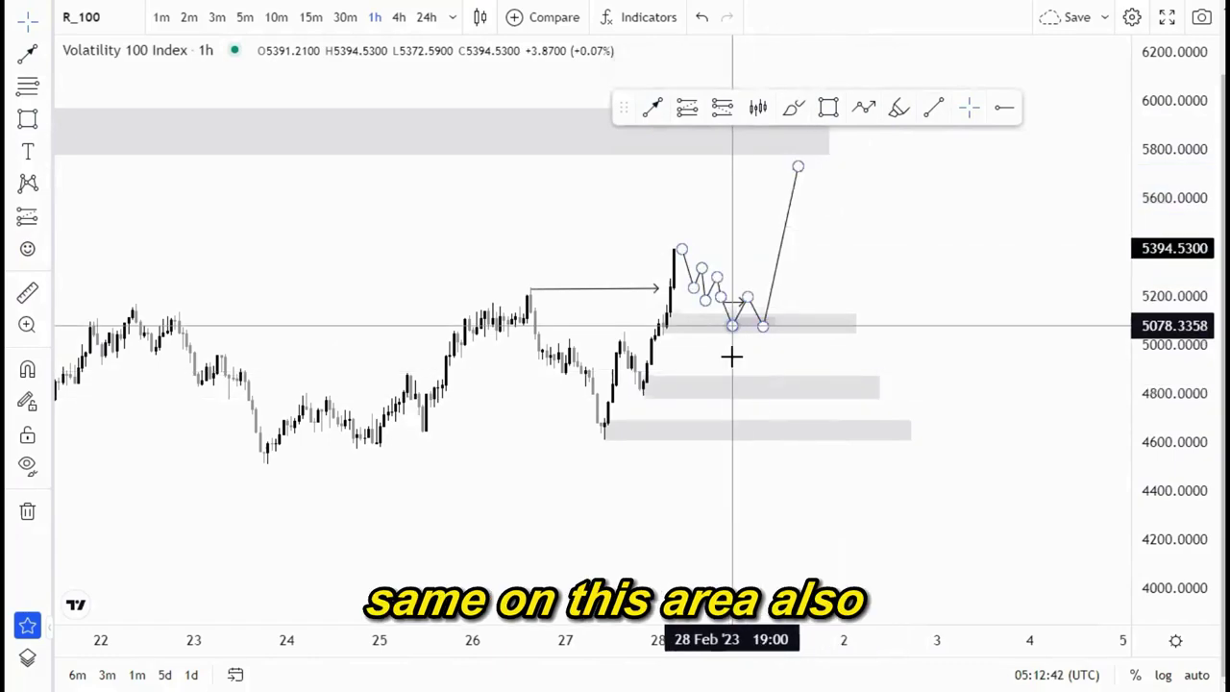
- Clone the zigzag path into the middle order block and place a short break-of-structure arrow on the copy at about 4950
{"action": "right_click", "coordinate": [721, 294]}
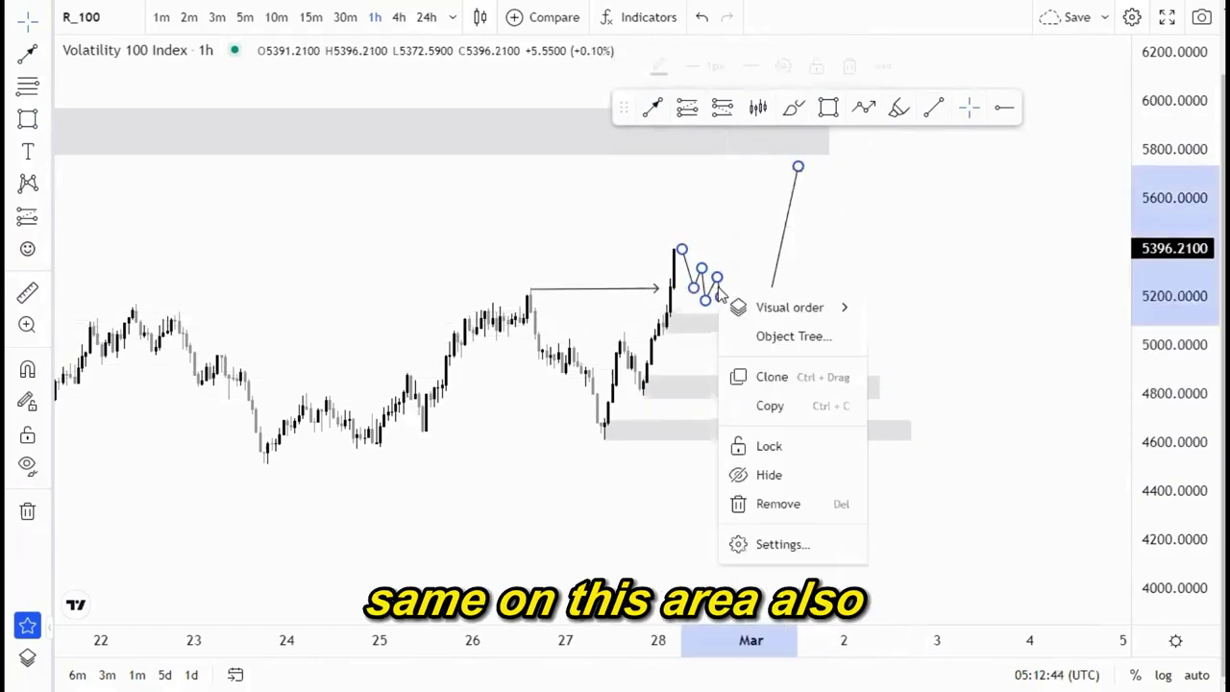
{"action": "left_click", "coordinate": [771, 378]}
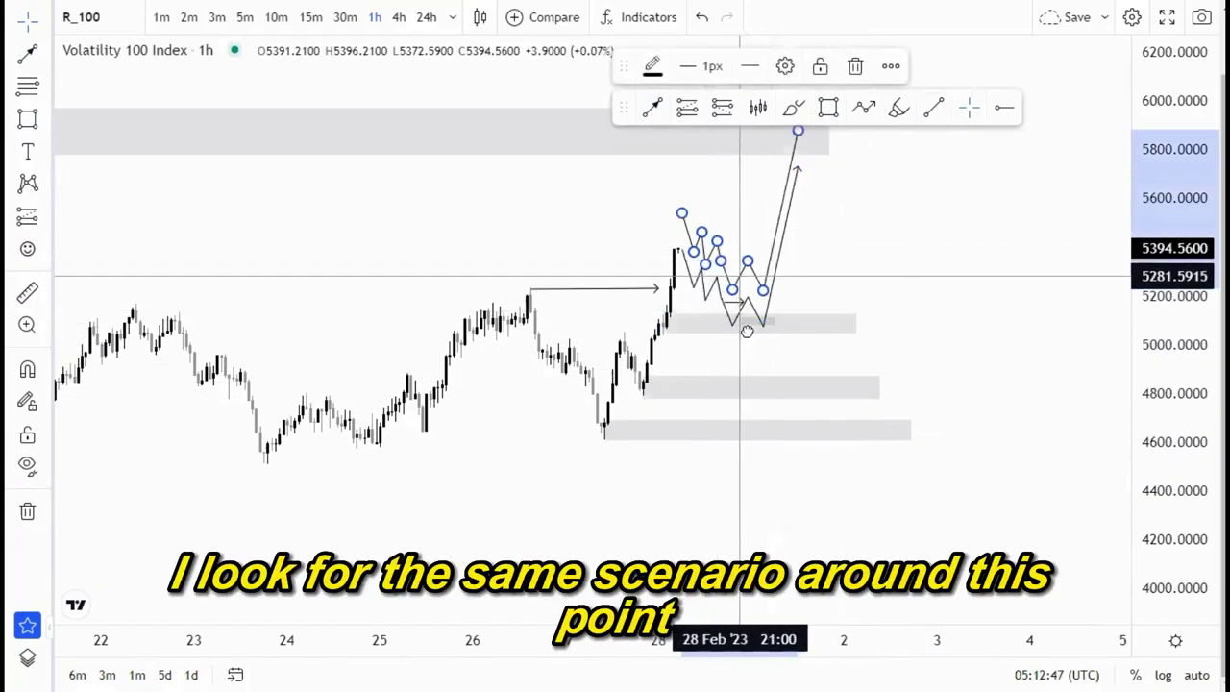
{"action": "left_click_drag", "start_coordinate": [747, 332], "coordinate": [753, 370]}
{"action": "left_click", "coordinate": [909, 357]}
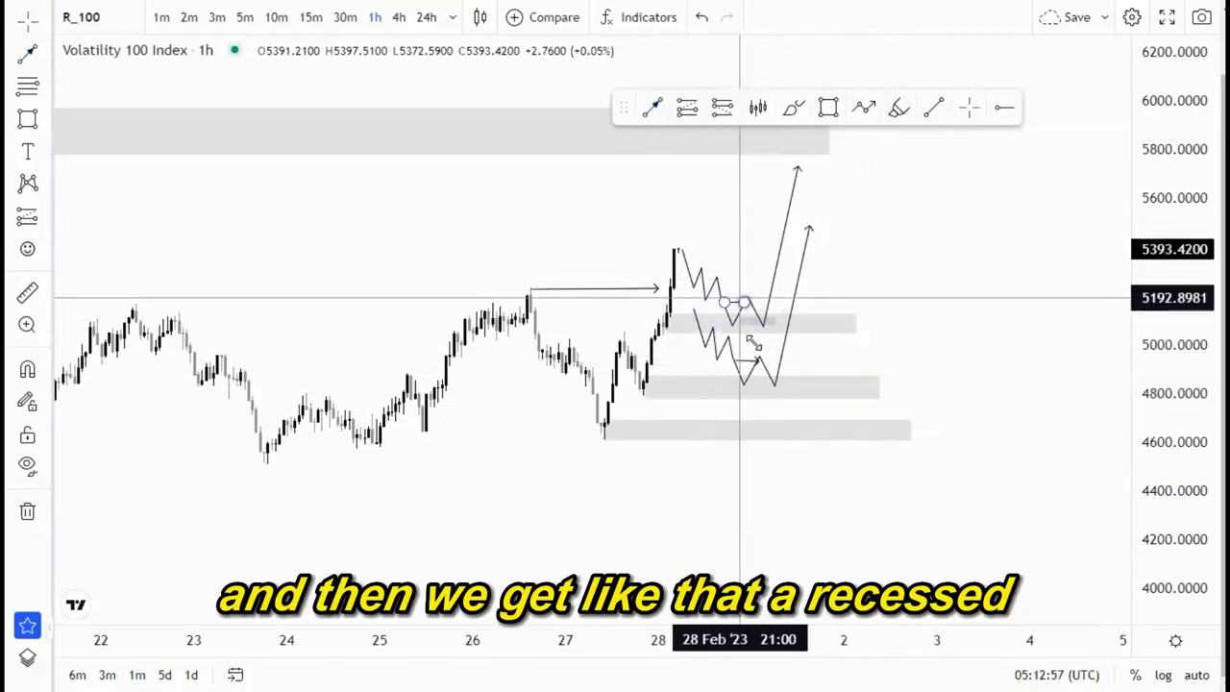
{"action": "left_click_drag", "start_coordinate": [748, 370], "coordinate": [769, 362]}
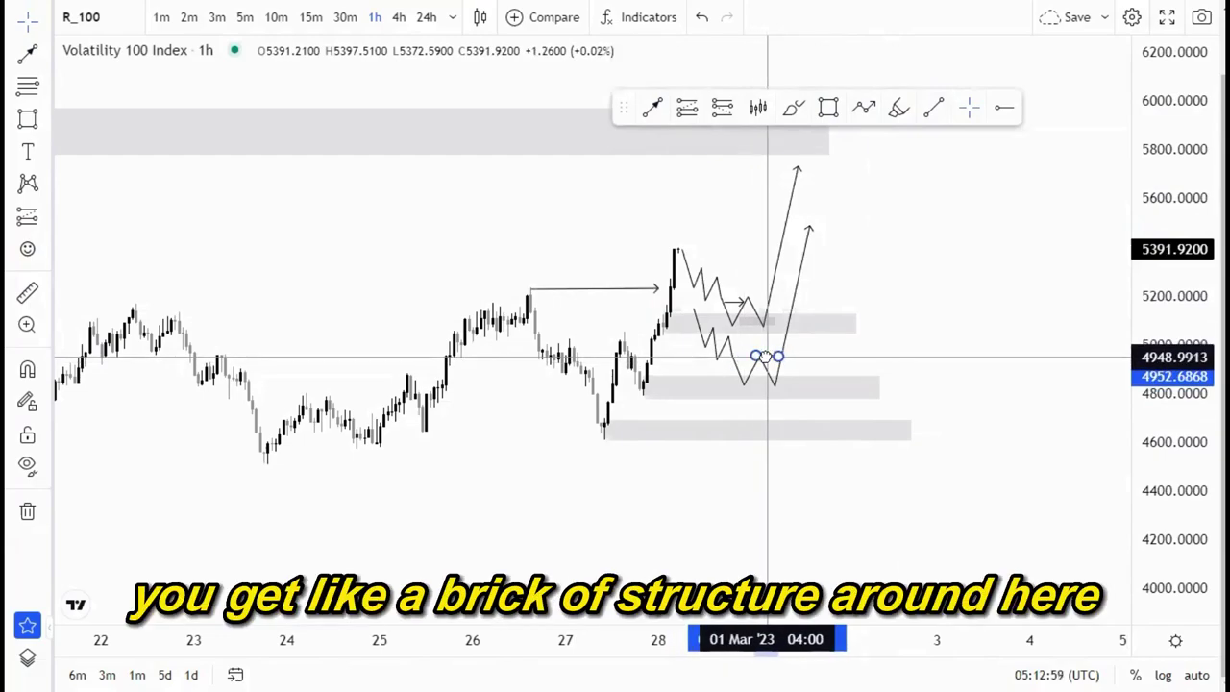
- Replace the copied path's final rise with a short pullback to about 4934 and a rising arrow to about 5670 at 1 Mar '23 21:00
{"action": "left_click_drag", "start_coordinate": [812, 228], "coordinate": [790, 347]}
{"action": "left_click", "coordinate": [868, 343]}
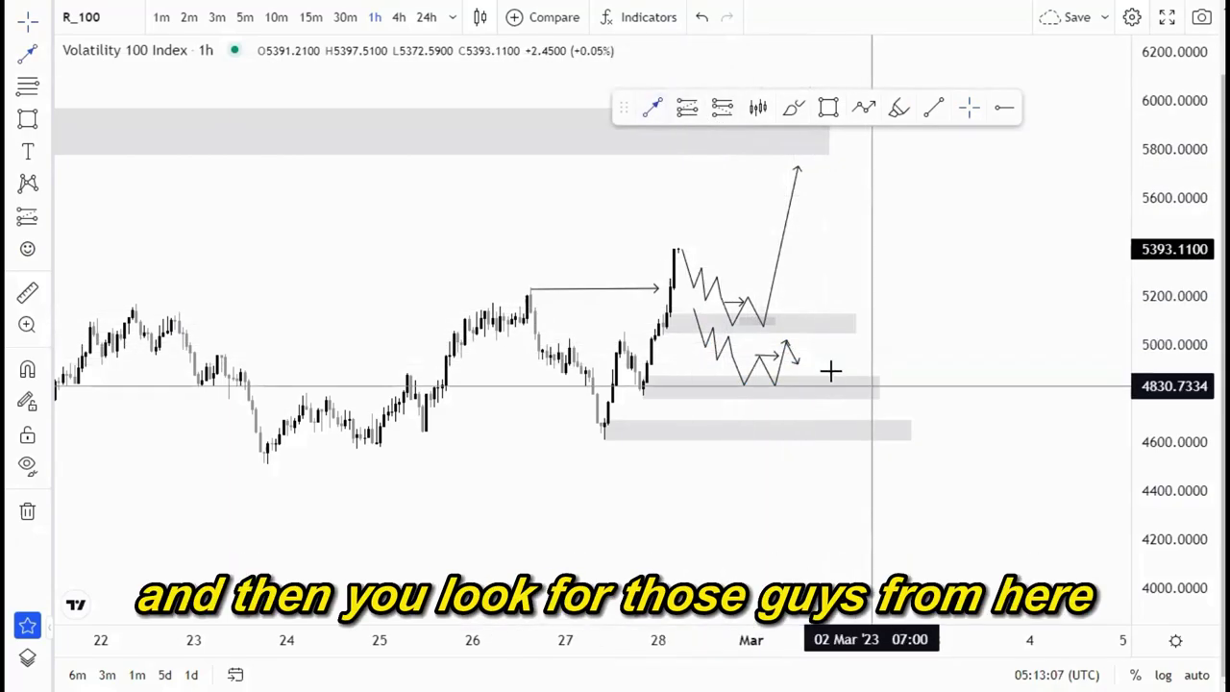
{"action": "left_click", "coordinate": [798, 360]}
{"action": "left_click", "coordinate": [832, 181]}
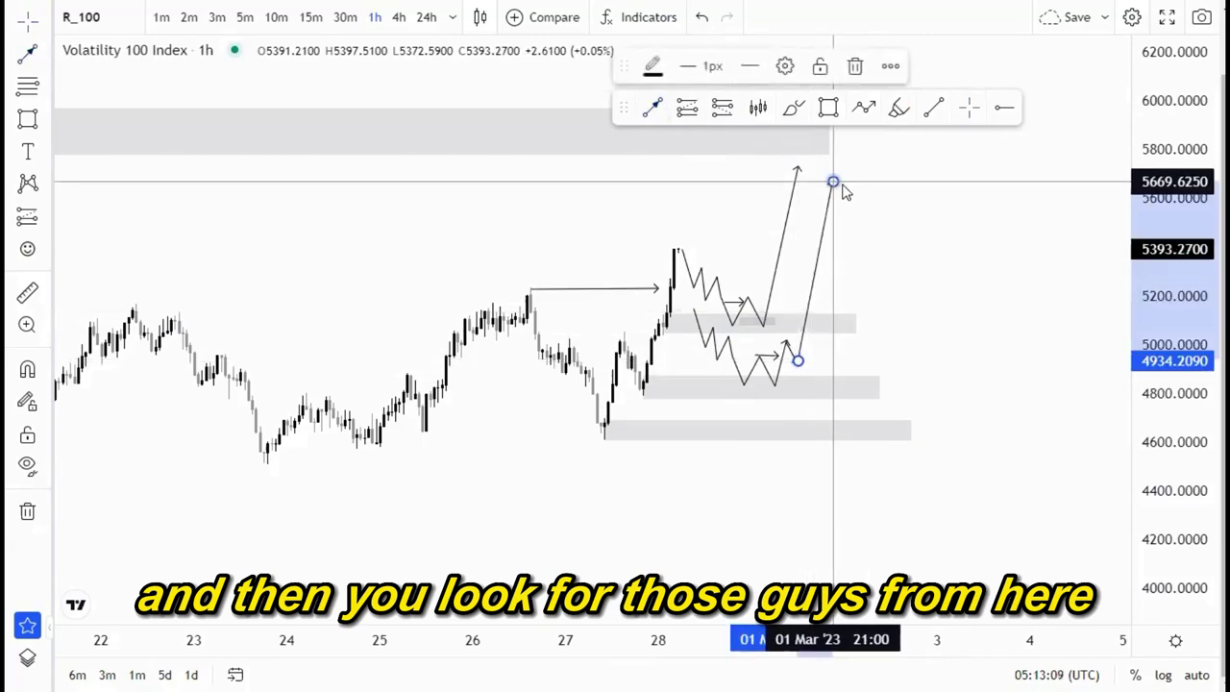
{"action": "left_click", "coordinate": [939, 259]}
{"action": "double_click", "coordinate": [790, 293]}
{"action": "left_click", "coordinate": [671, 644]}
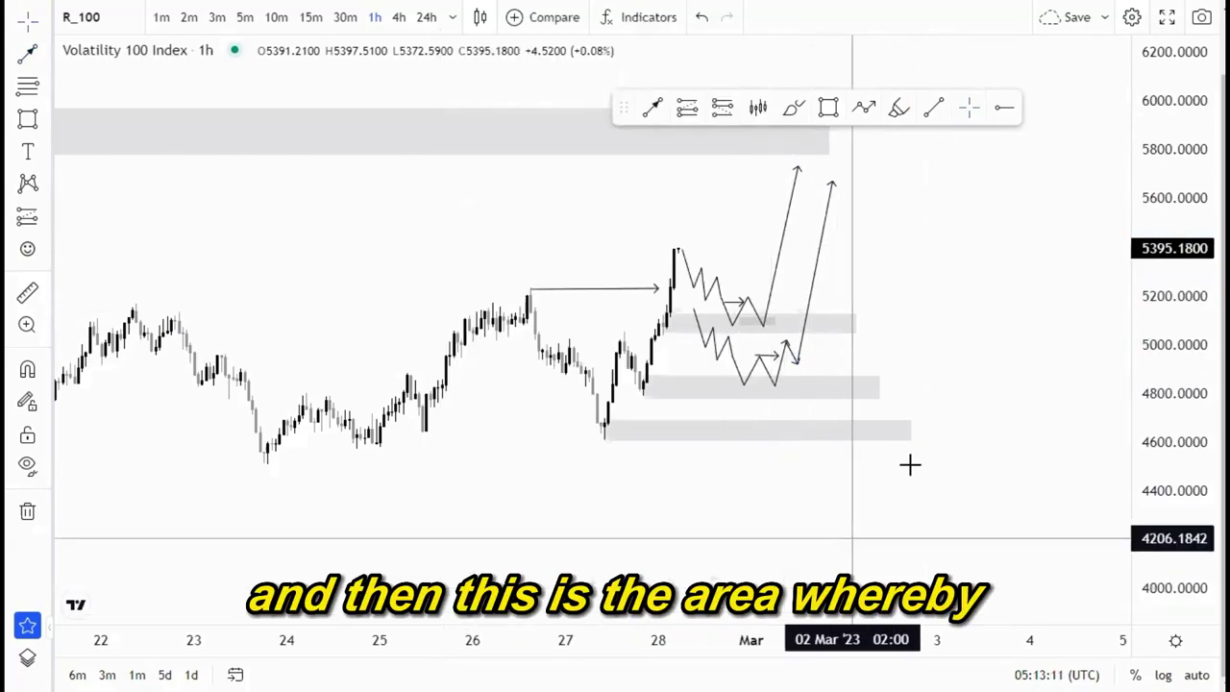
- Place a long position at the lowest order block with entry at about 4697.69 and stop at about 4542.48
{"action": "left_click", "coordinate": [687, 108]}
{"action": "left_click", "coordinate": [759, 419]}
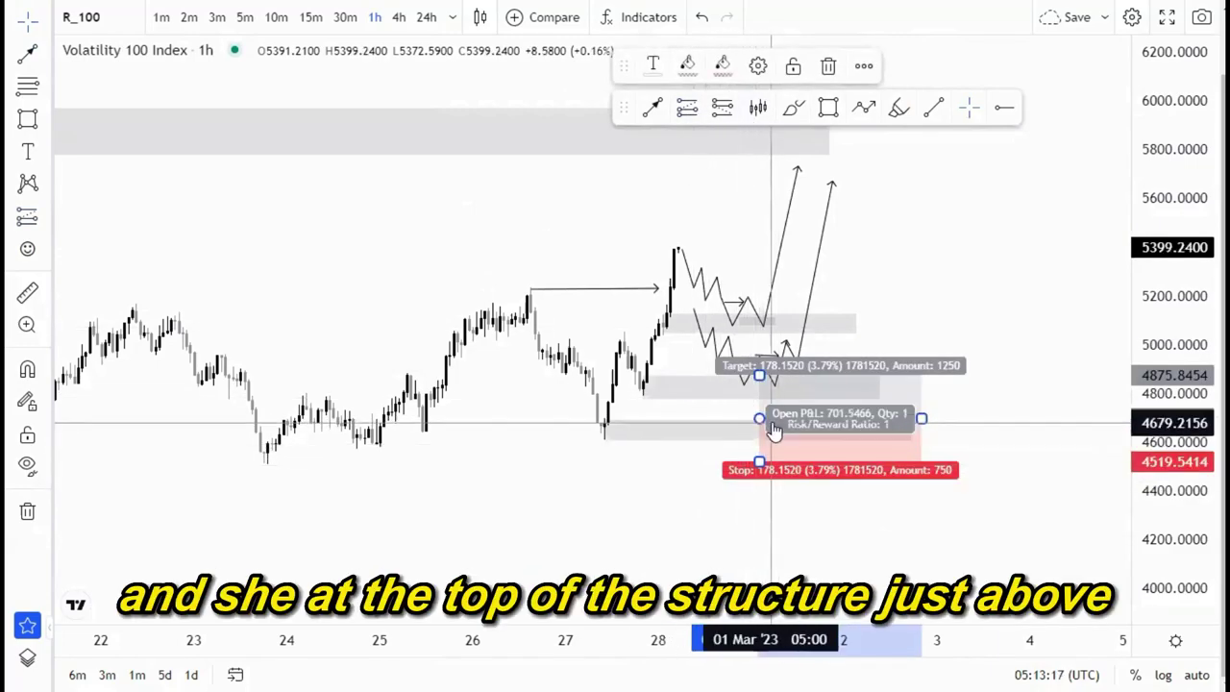
{"action": "left_click_drag", "start_coordinate": [759, 464], "coordinate": [759, 456]}
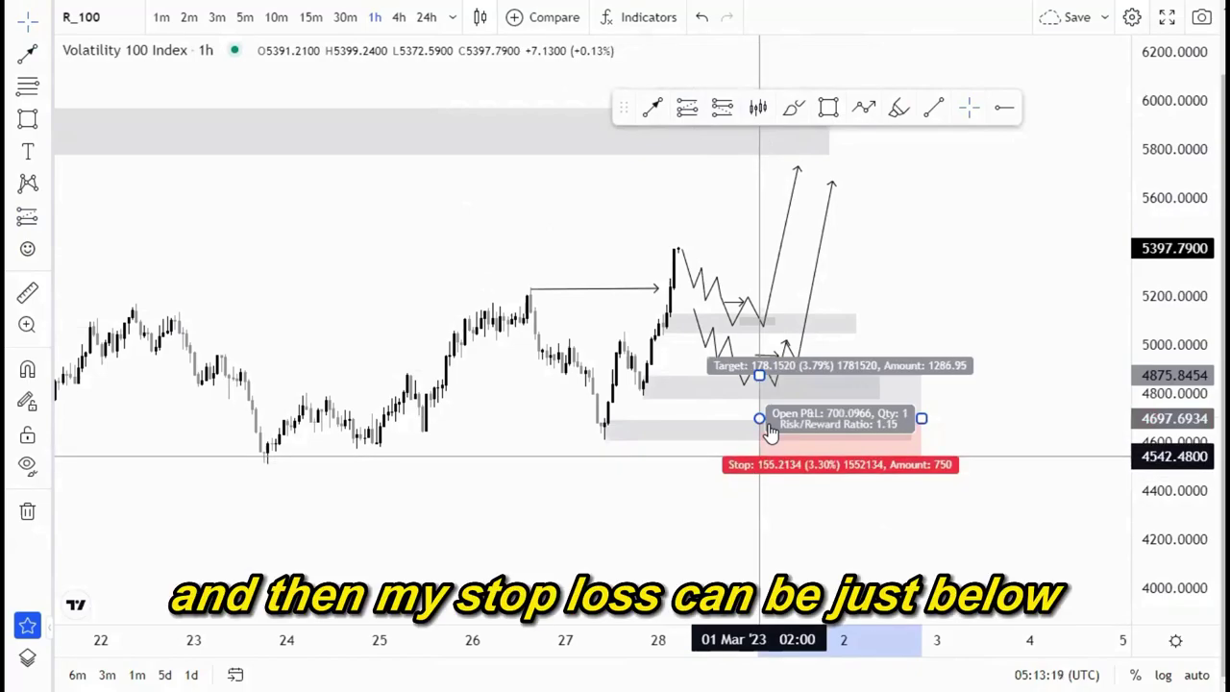
- Draw a horizontal liquidity line under the lows at about 4542, from 23 Feb '23 21:00 to 25 Feb '23 01:00
{"action": "left_click_drag", "start_coordinate": [688, 504], "coordinate": [754, 476]}
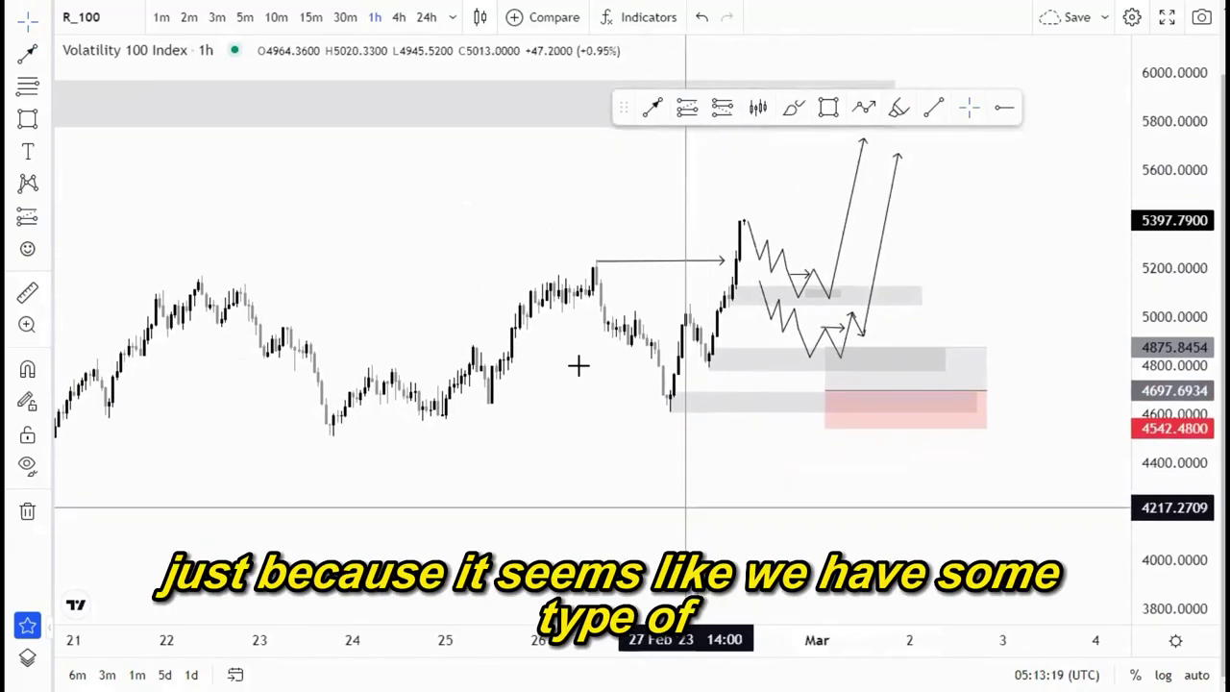
{"action": "left_click", "coordinate": [938, 107]}
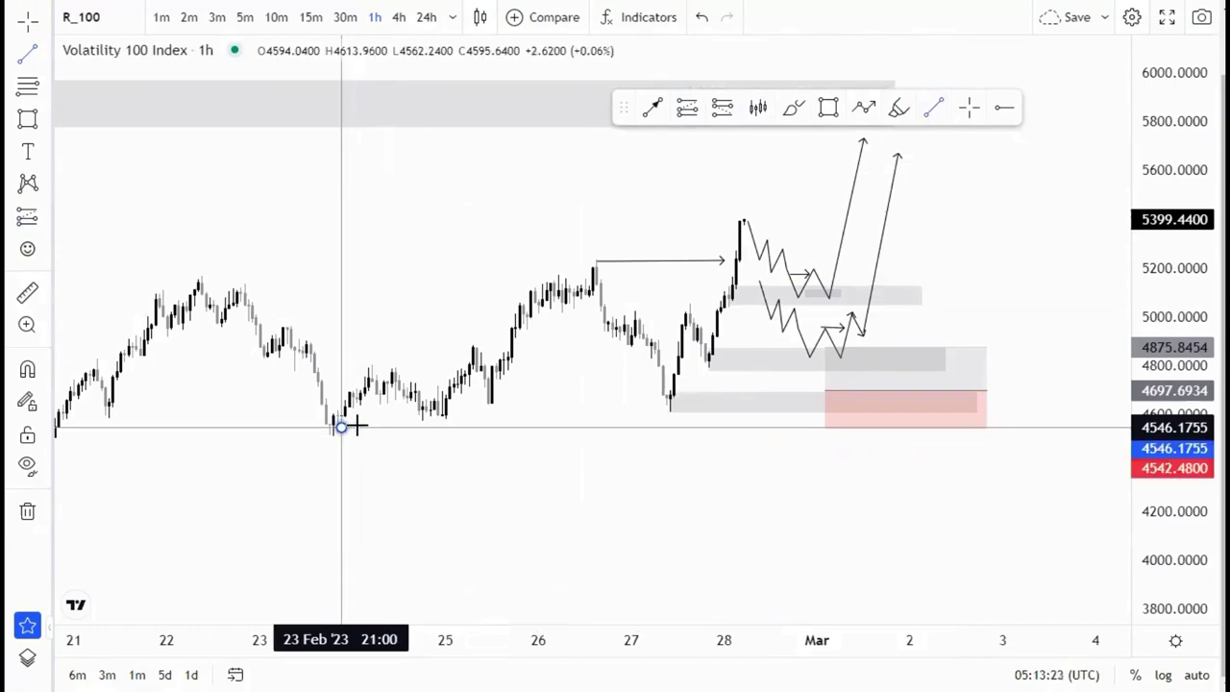
{"action": "left_click", "coordinate": [341, 427]}
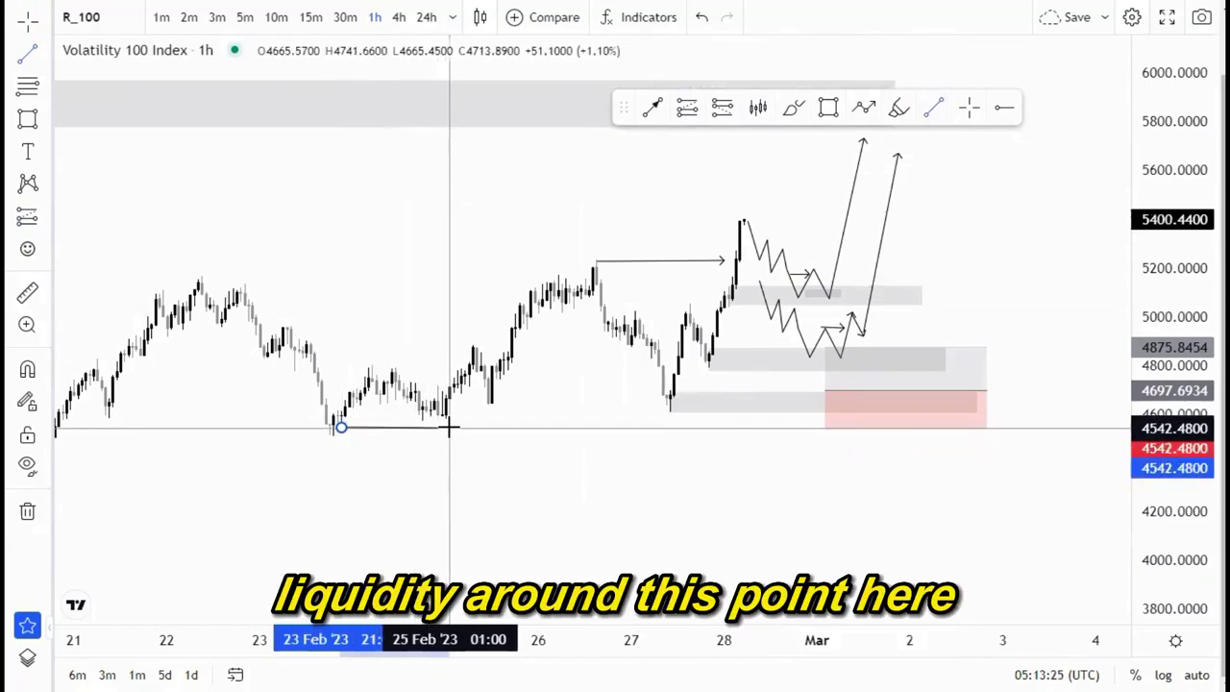
{"action": "left_click", "coordinate": [449, 426]}
- Lower the long position's stop to about 4509.22 and raise its target to about 6588.12, at the uppermost zone
{"action": "mouse_move", "coordinate": [824, 429]}
{"action": "left_mouse_down"}
{"action": "mouse_move", "coordinate": [783, 442]}
{"action": "mouse_move", "coordinate": [784, 197]}
{"action": "left_mouse_up"}
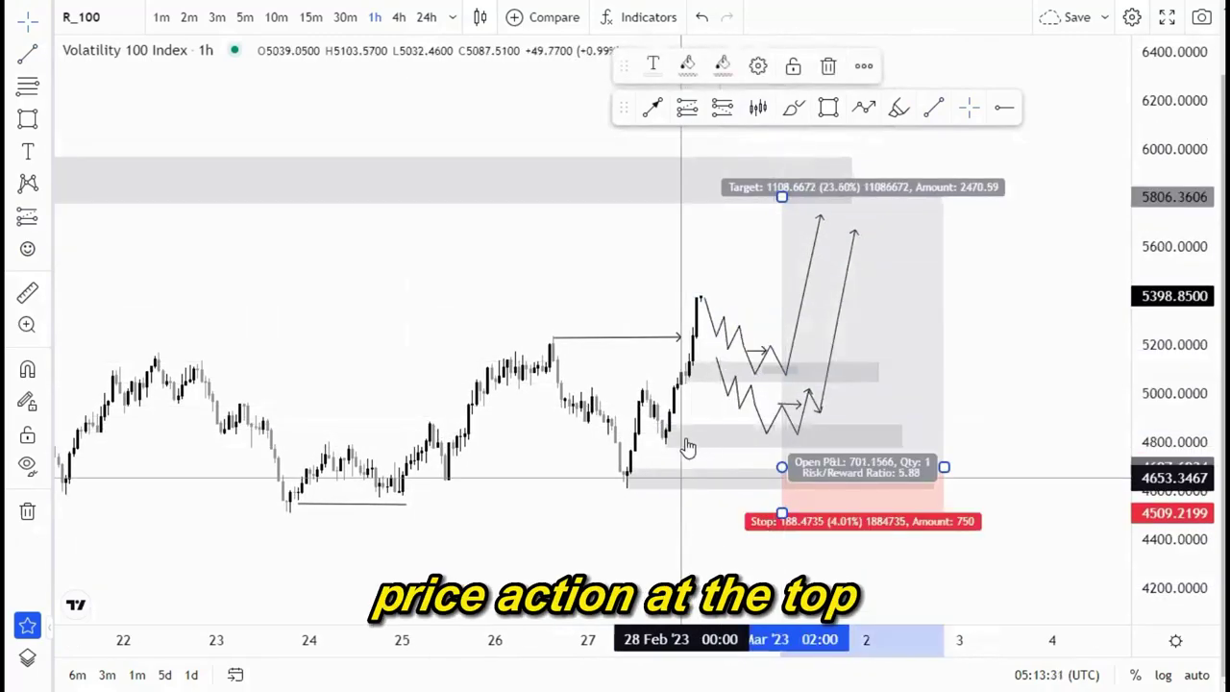
{"action": "left_click", "coordinate": [669, 522]}
{"action": "scroll", "coordinate": [669, 522], "scroll_direction": "down", "scroll_amount": 5}
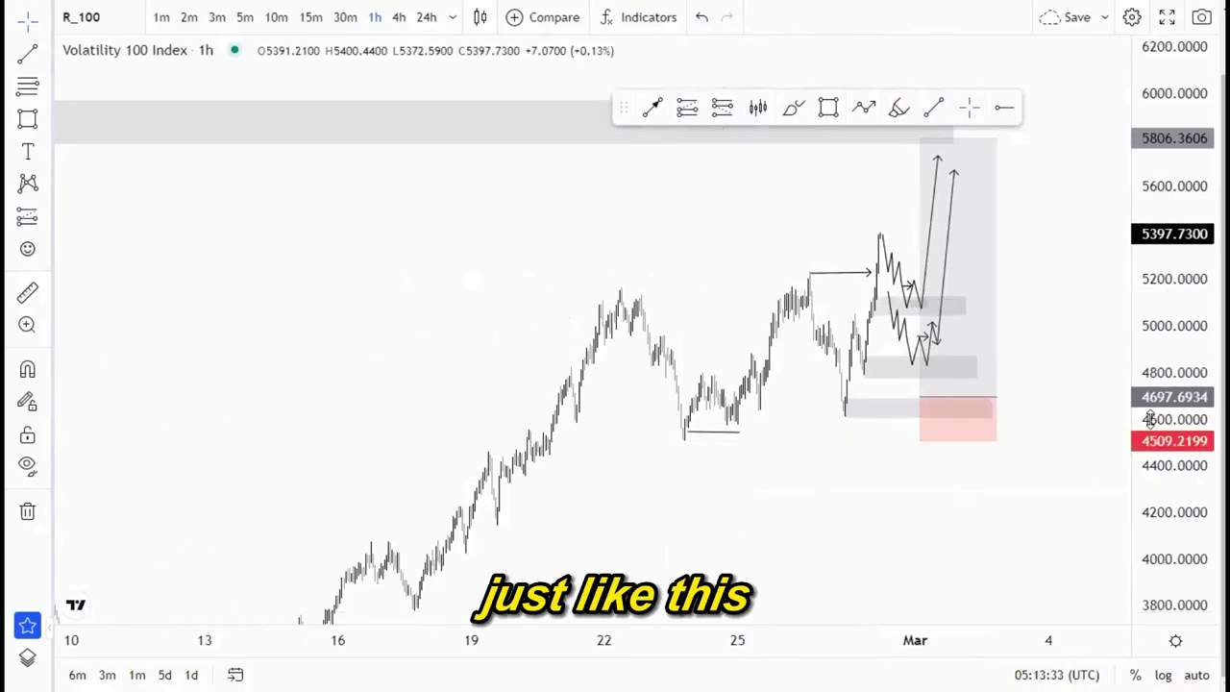
{"action": "left_click_drag", "start_coordinate": [887, 512], "coordinate": [870, 565]}
{"action": "left_click_drag", "start_coordinate": [901, 301], "coordinate": [899, 217]}
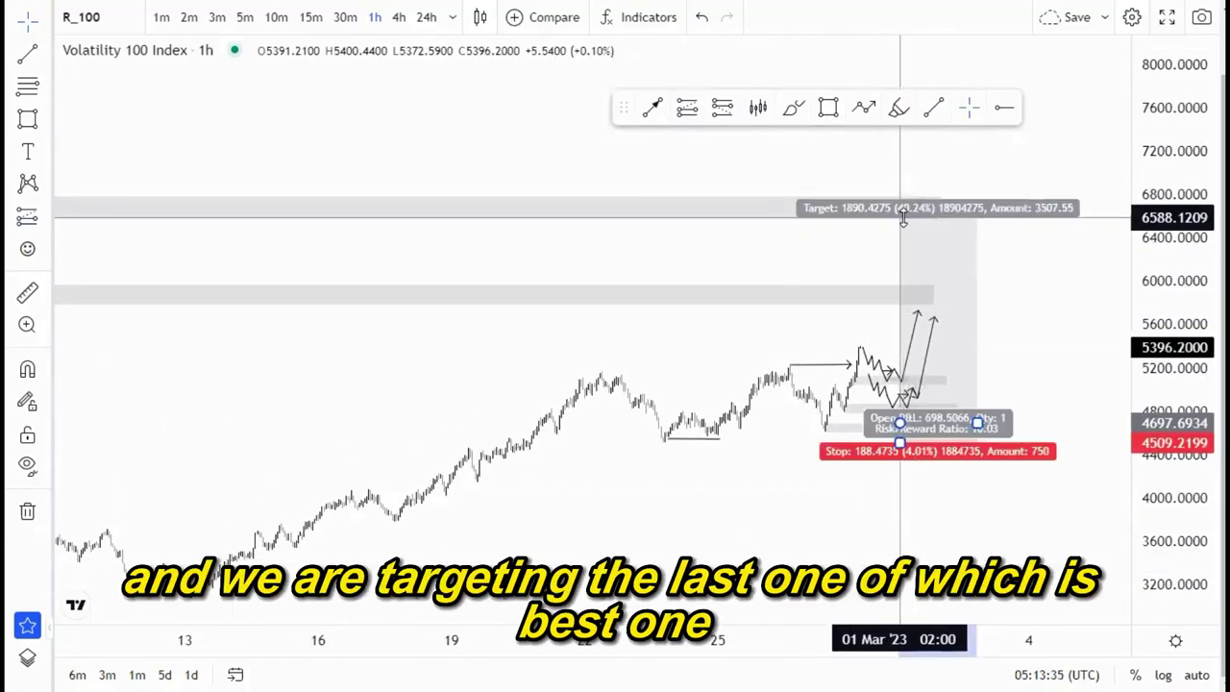
{"action": "left_click", "coordinate": [825, 505]}
- Draw a horizontal break-of-structure arrow at about 5135, from 22 Feb '23 21:00 to 25 Feb '23 20:00
{"action": "left_click_drag", "start_coordinate": [859, 565], "coordinate": [867, 483]}
{"action": "scroll", "coordinate": [868, 483], "scroll_direction": "up", "scroll_amount": 3}
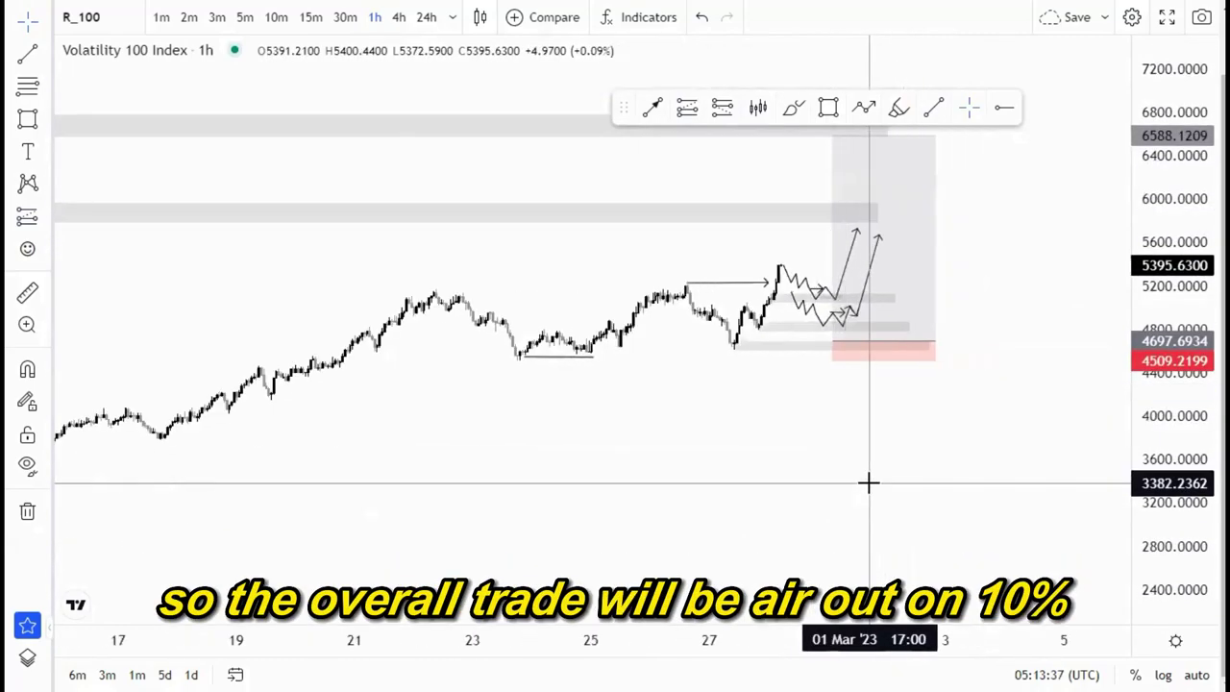
{"action": "left_click_drag", "start_coordinate": [1161, 519], "coordinate": [1052, 329]}
{"action": "left_click_drag", "start_coordinate": [810, 489], "coordinate": [887, 523]}
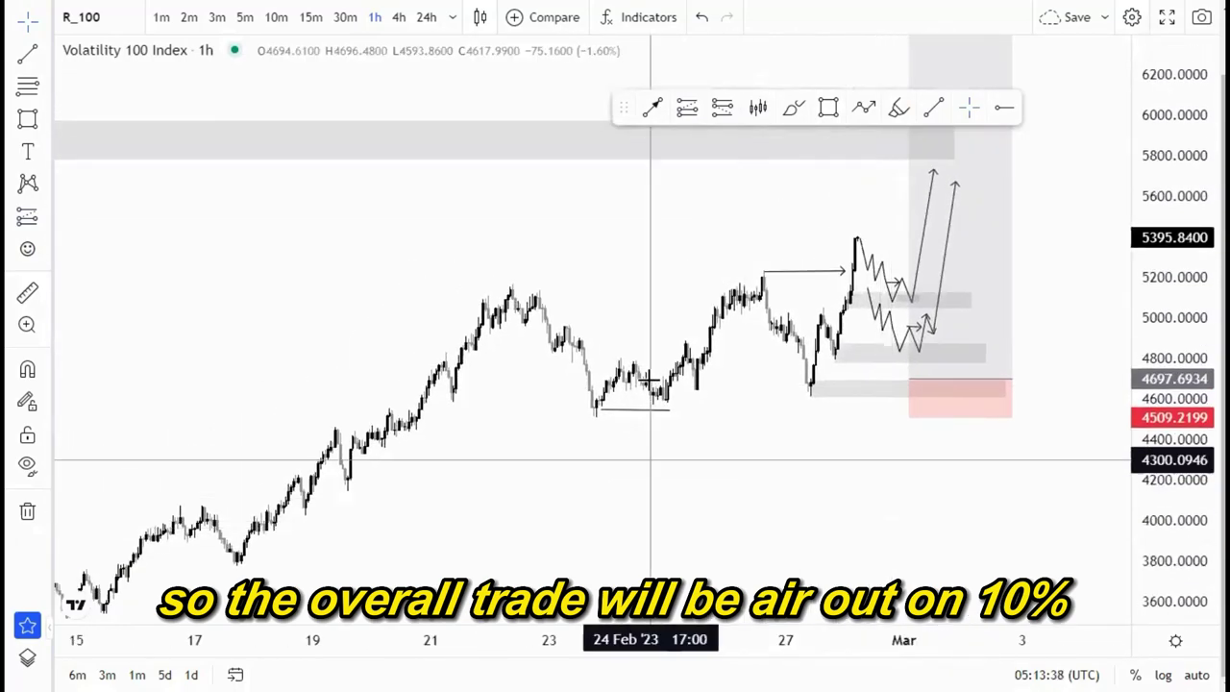
{"action": "left_click", "coordinate": [541, 288]}
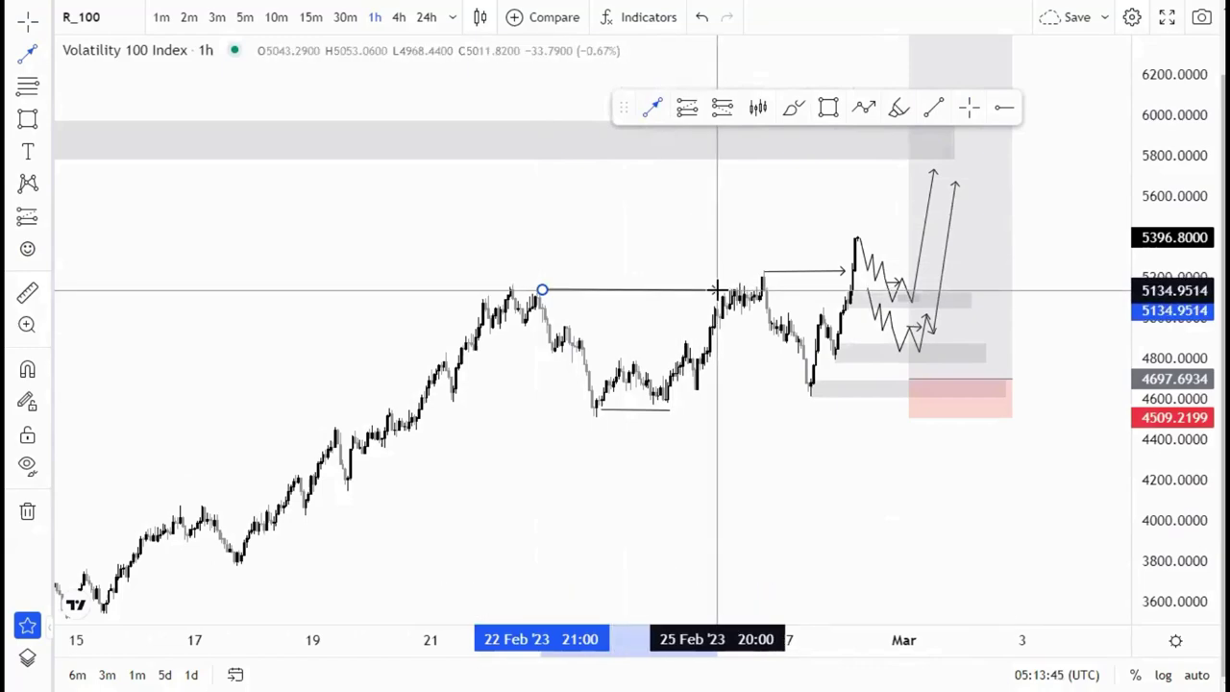
{"action": "left_click", "coordinate": [716, 288]}
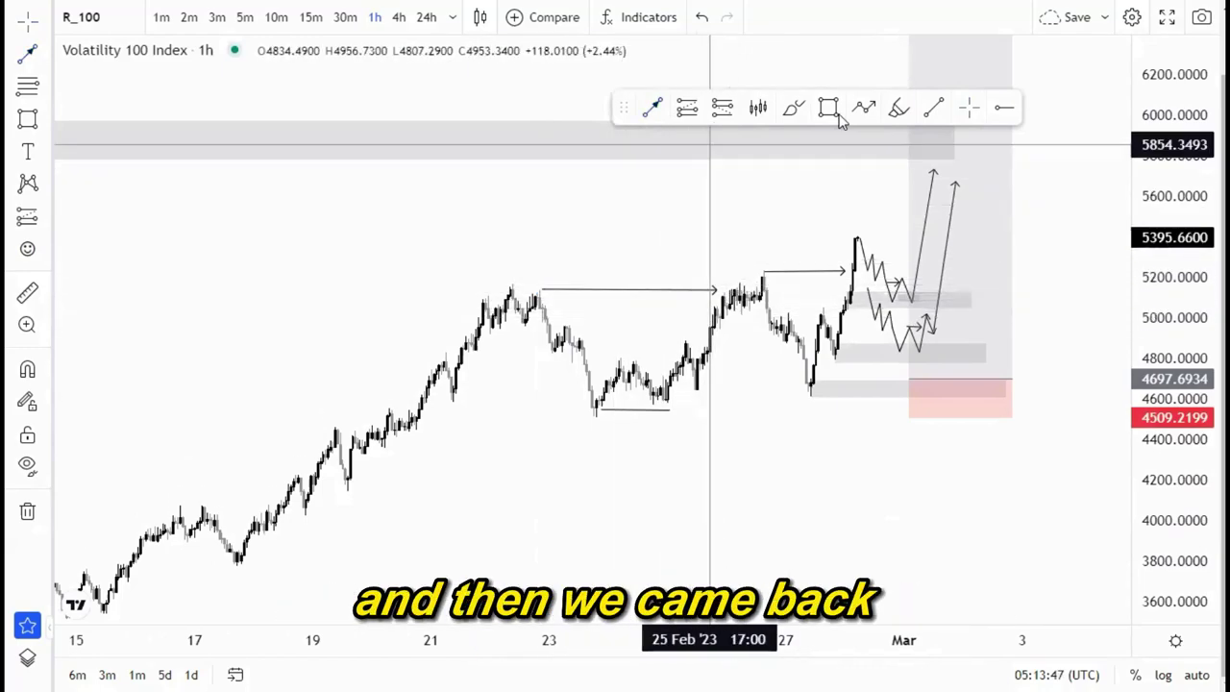
- Draw an order block rectangle from 25 Feb '23 to 27 Feb '23 13:00, between about 4775 and 4633
{"action": "left_click", "coordinate": [700, 363]}
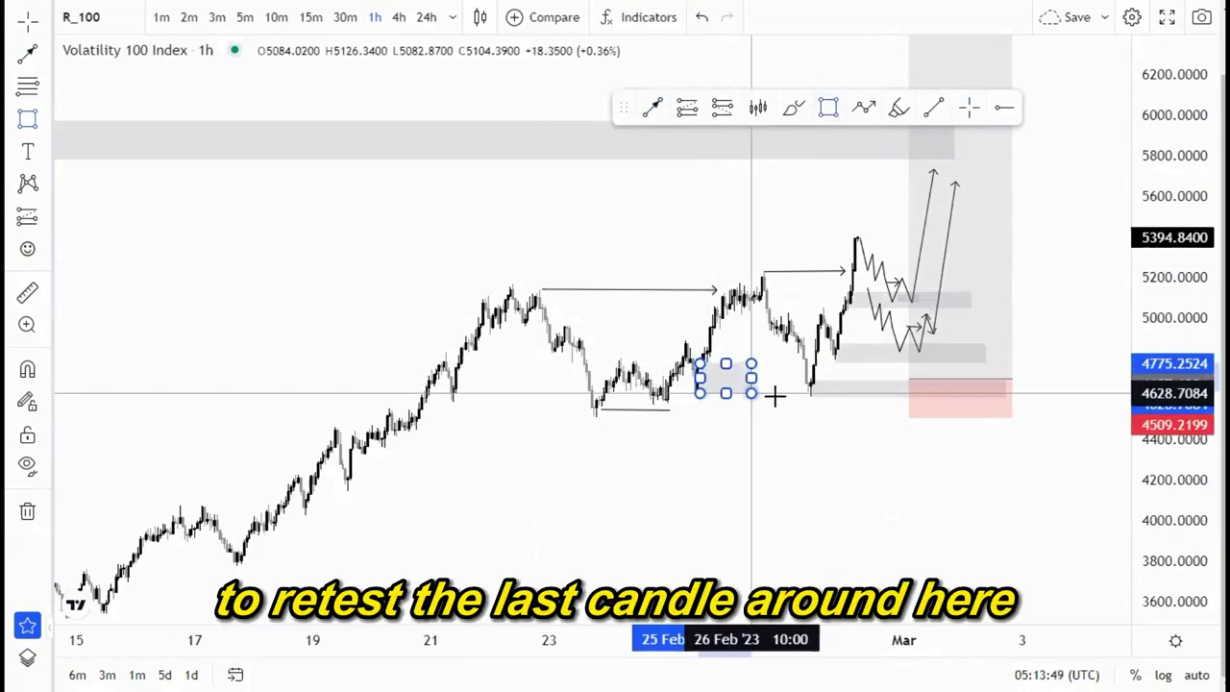
{"action": "left_click", "coordinate": [818, 400]}
{"action": "left_click", "coordinate": [776, 480]}
{"action": "left_click_drag", "start_coordinate": [699, 402], "coordinate": [699, 392]}
{"action": "left_click", "coordinate": [752, 464]}
{"action": "left_click", "coordinate": [701, 365]}
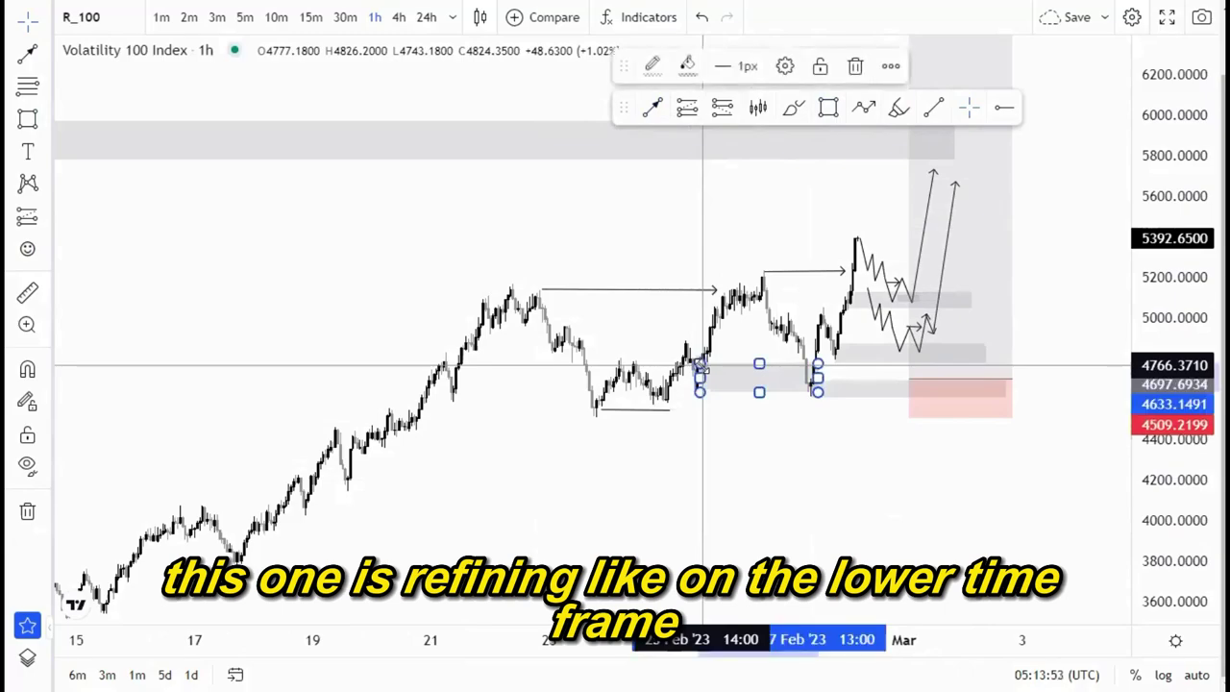
{"action": "left_click", "coordinate": [769, 465]}
{"action": "left_click_drag", "start_coordinate": [819, 481], "coordinate": [755, 477]}
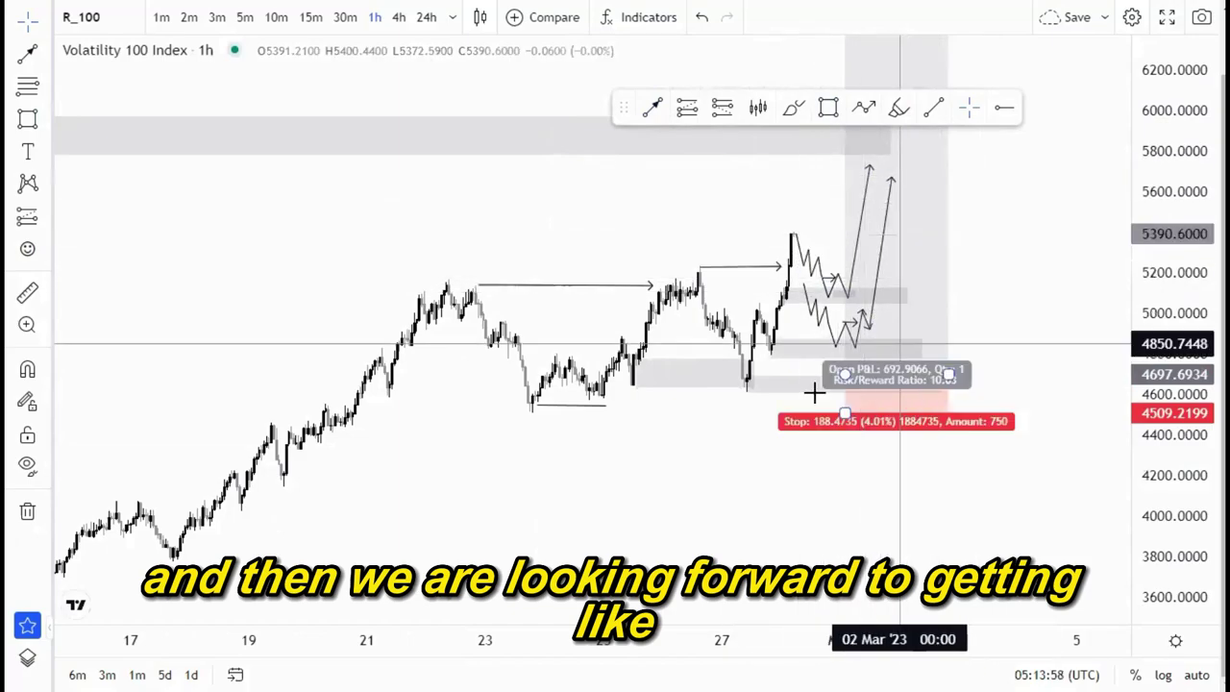
{"action": "left_click_drag", "start_coordinate": [706, 431], "coordinate": [705, 494]}
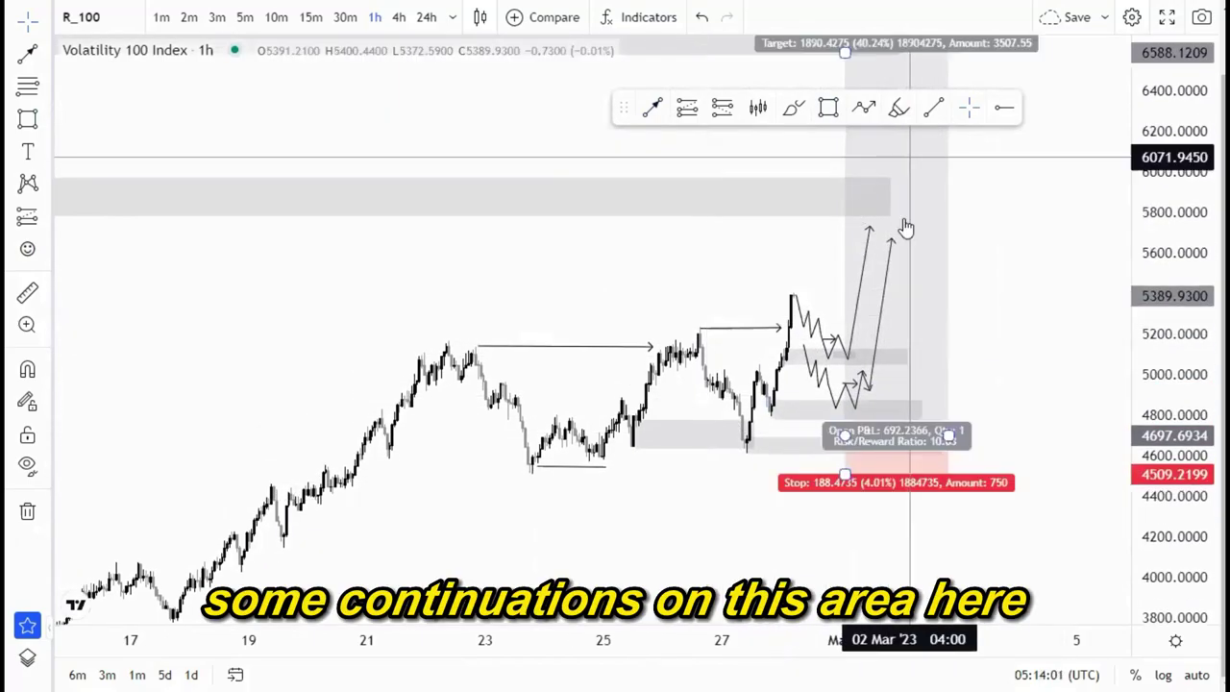
{"action": "left_click_drag", "start_coordinate": [1170, 168], "coordinate": [1171, 202]}
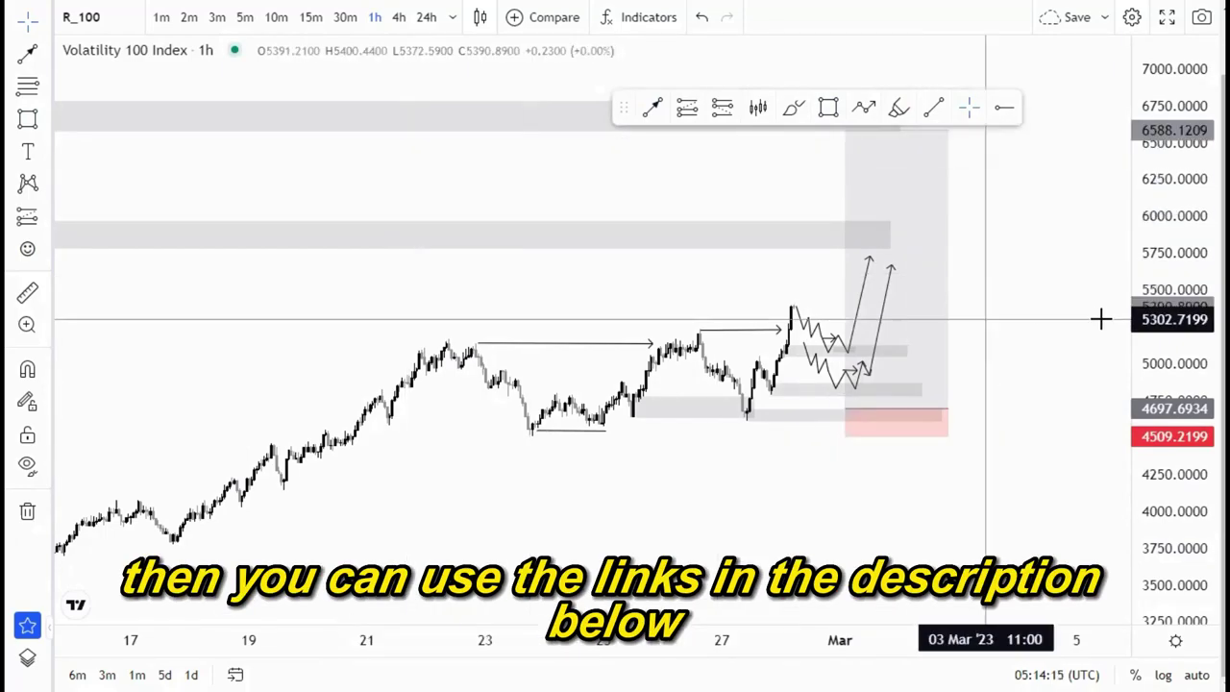
{"action": "left_click_drag", "start_coordinate": [1153, 293], "coordinate": [1155, 182]}
{"action": "left_click_drag", "start_coordinate": [496, 408], "coordinate": [363, 409]}
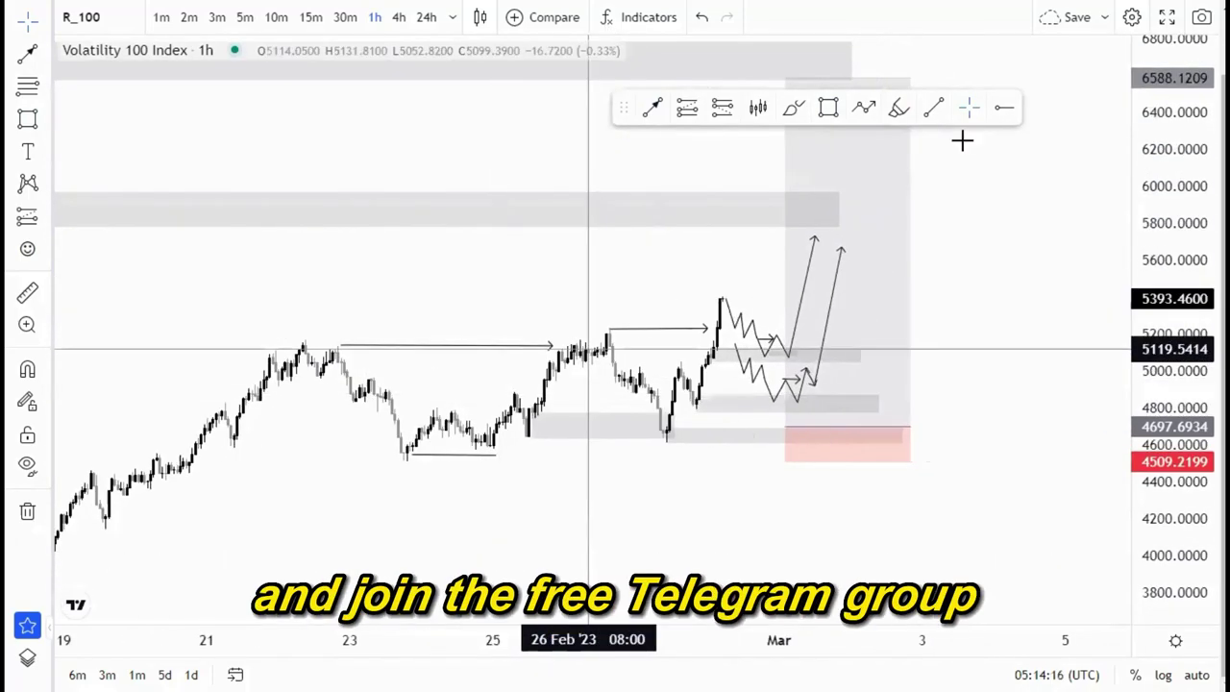